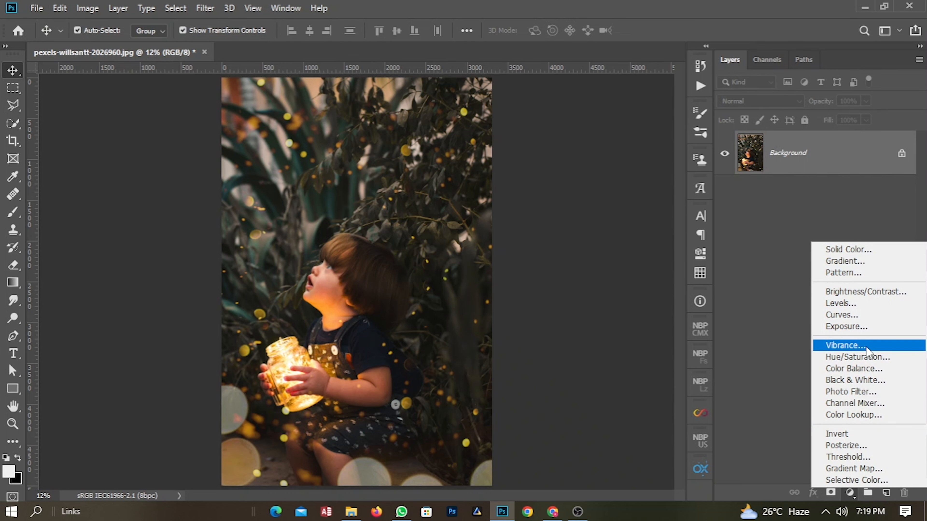
Add a Vibrance adjustment layer with Vibrance at +100 and Saturation at -8.
{"action": "left_click", "coordinate": [868, 347]}
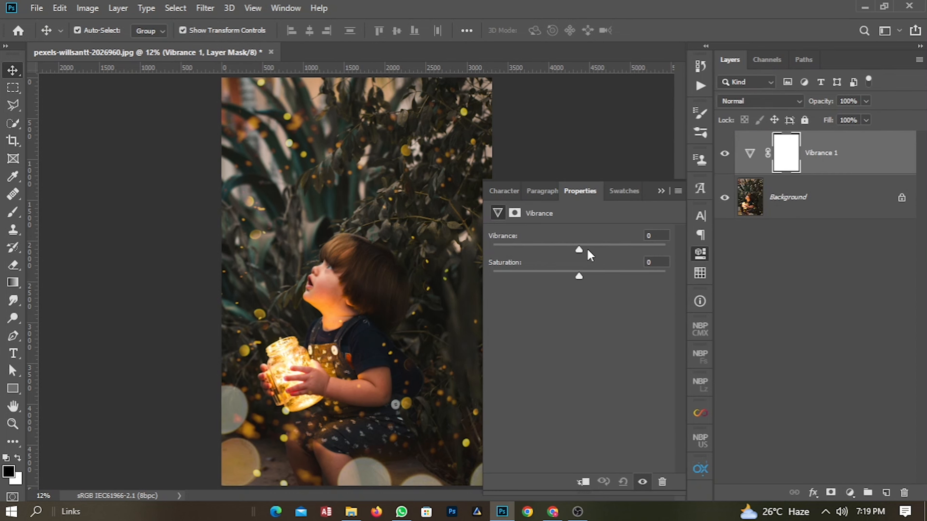
{"action": "left_click_drag", "start_coordinate": [579, 249], "coordinate": [712, 248]}
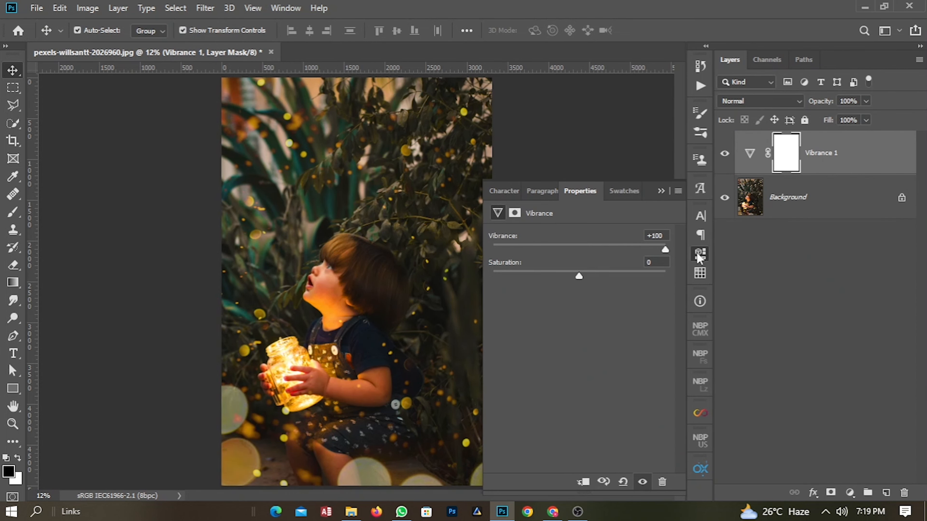
{"action": "left_click_drag", "start_coordinate": [580, 276], "coordinate": [573, 282]}
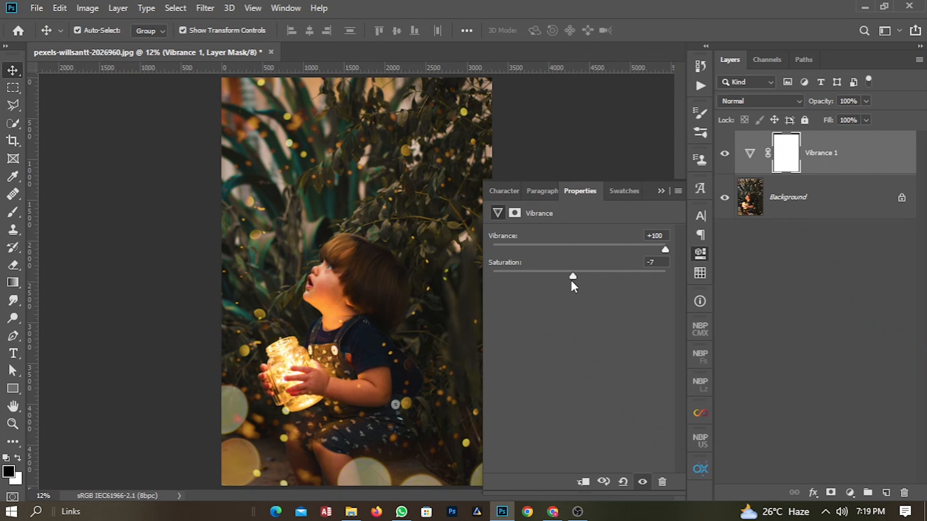
{"action": "left_click", "coordinate": [656, 263]}
{"action": "type", "text": "8"}
{"action": "key", "text": "BackSpace"}
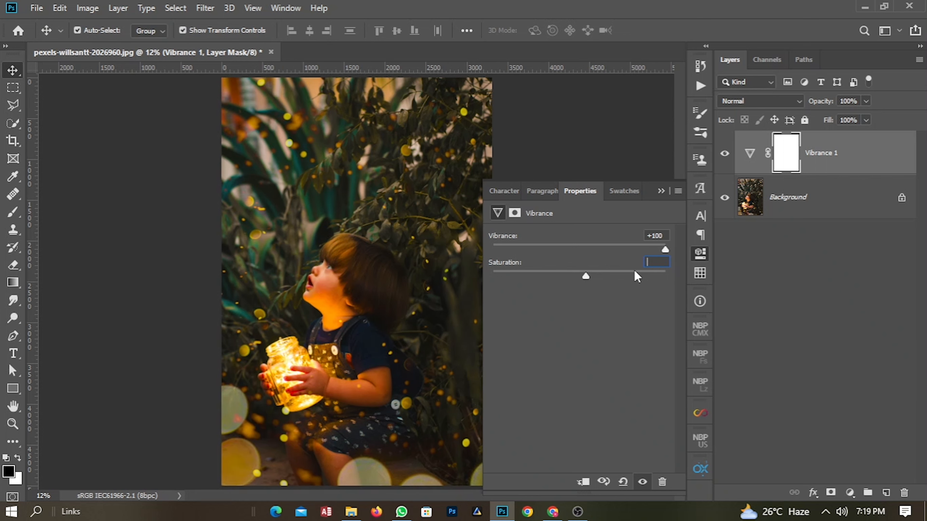
{"action": "type", "text": "-8"}
{"action": "key", "text": "Return"}
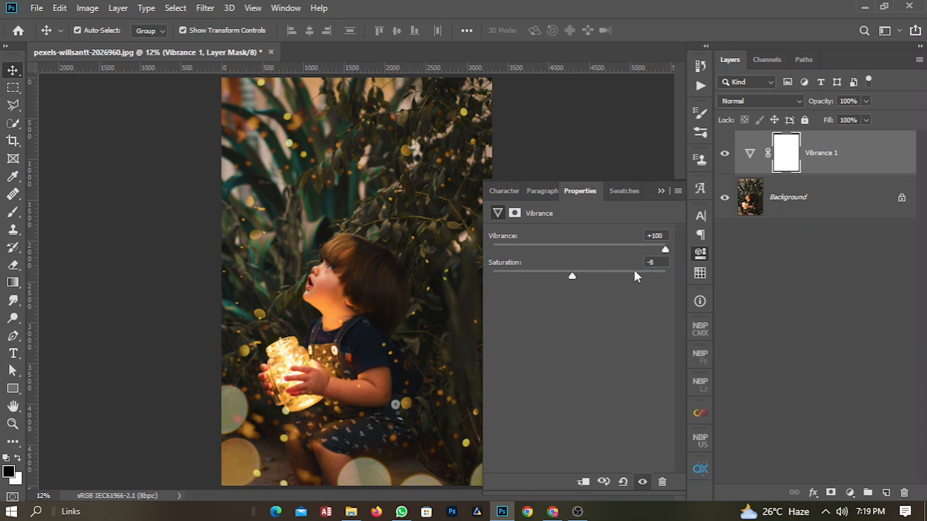
{"action": "left_click", "coordinate": [871, 475]}
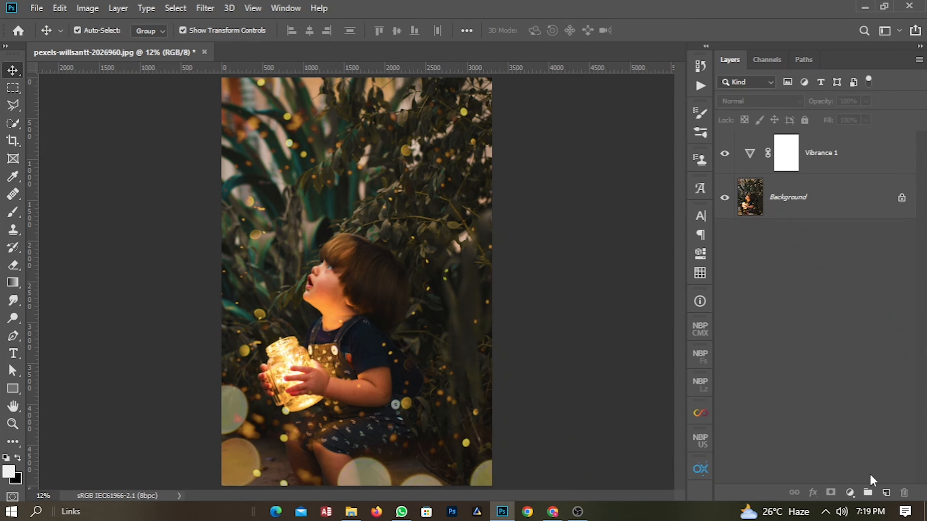
Add a Curves adjustment layer and pull the upper part of the RGB curve down to darken the image.
{"action": "left_click", "coordinate": [849, 494]}
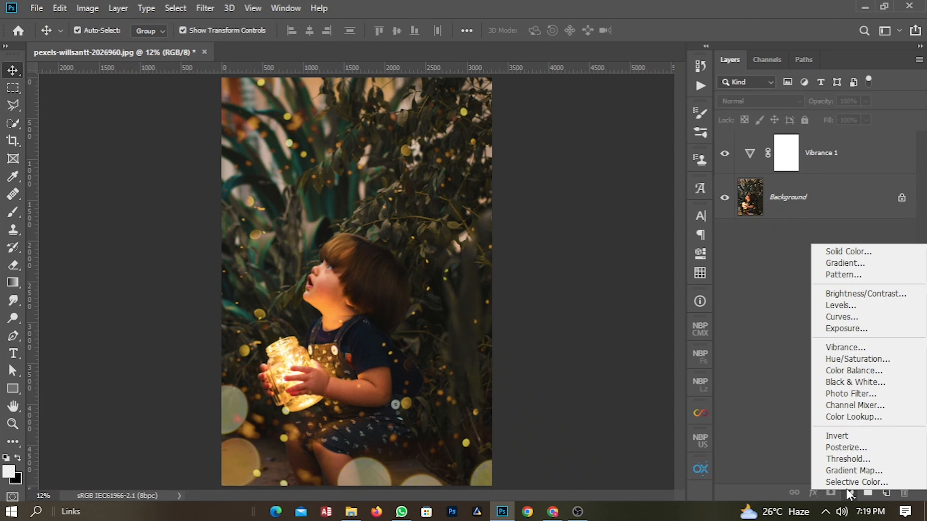
{"action": "left_click", "coordinate": [844, 316]}
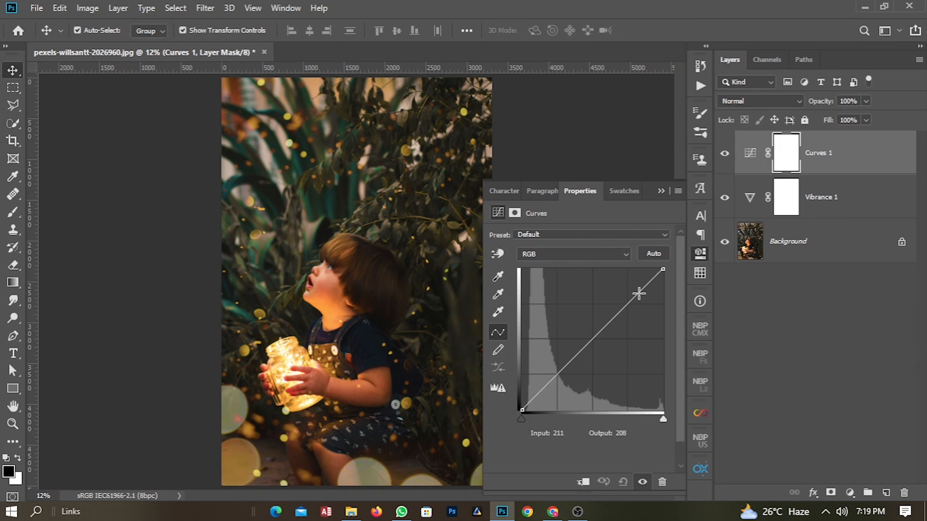
{"action": "left_click_drag", "start_coordinate": [638, 293], "coordinate": [644, 308]}
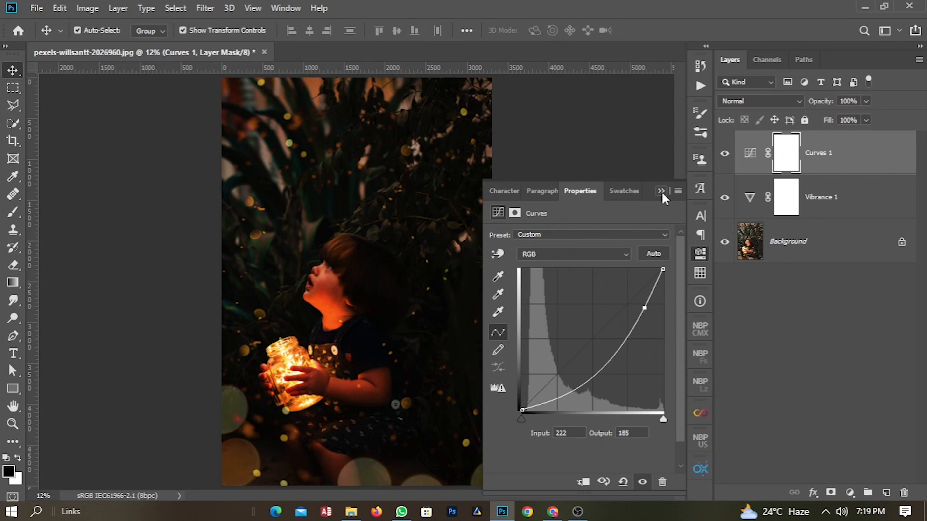
{"action": "left_click", "coordinate": [821, 365]}
Add a Selective Color adjustment layer and, for Reds, set Yellow to +40, Magenta to +10 and lower Cyan.
{"action": "left_click", "coordinate": [850, 493]}
{"action": "left_click", "coordinate": [855, 487]}
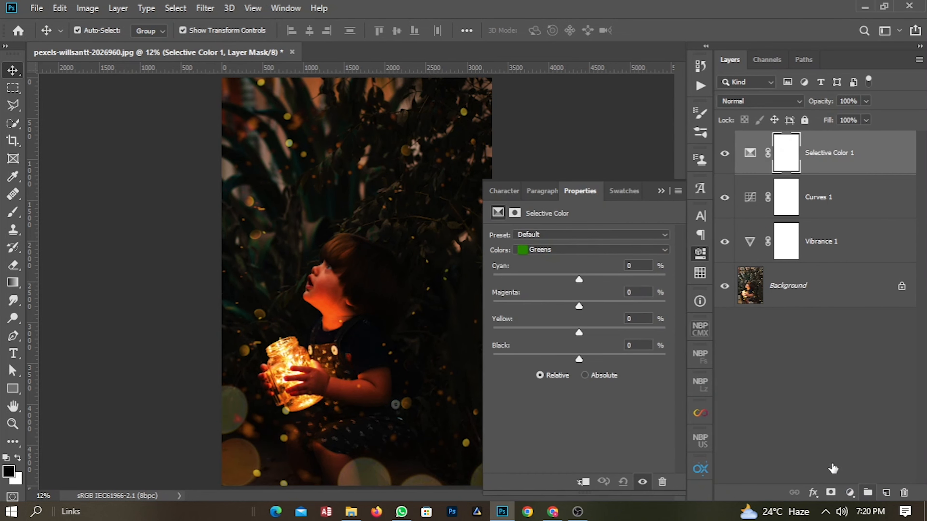
{"action": "left_click", "coordinate": [581, 251]}
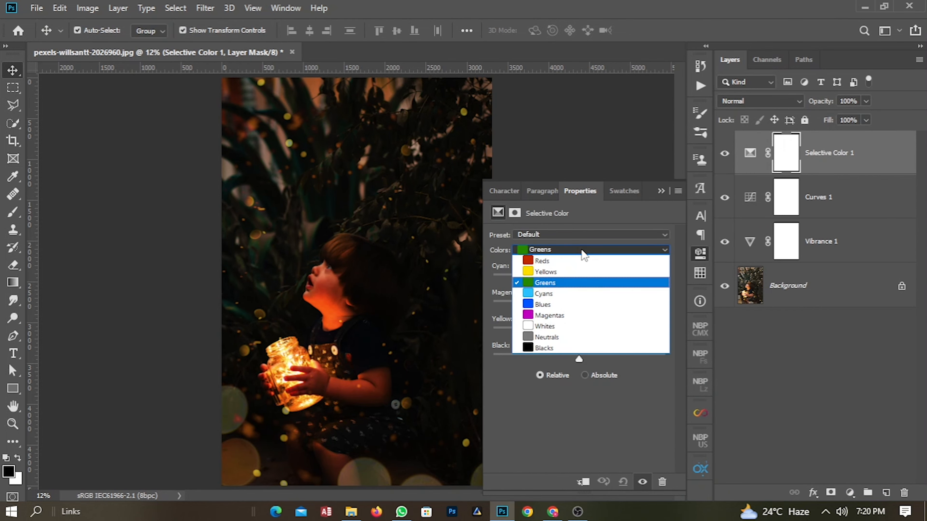
{"action": "left_click", "coordinate": [571, 262]}
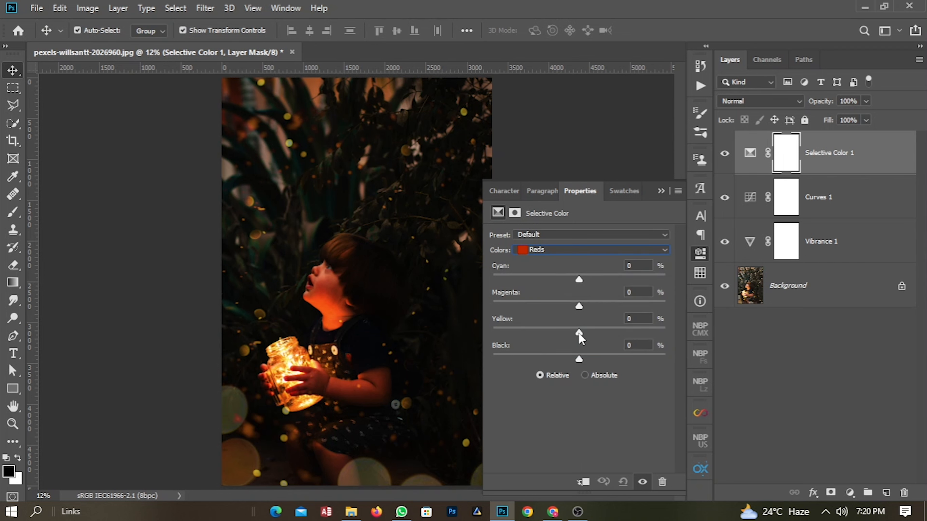
{"action": "left_click_drag", "start_coordinate": [580, 333], "coordinate": [614, 341]}
{"action": "mouse_move", "coordinate": [580, 310]}
{"action": "left_mouse_down"}
{"action": "mouse_move", "coordinate": [559, 310]}
{"action": "mouse_move", "coordinate": [591, 313]}
{"action": "left_mouse_up"}
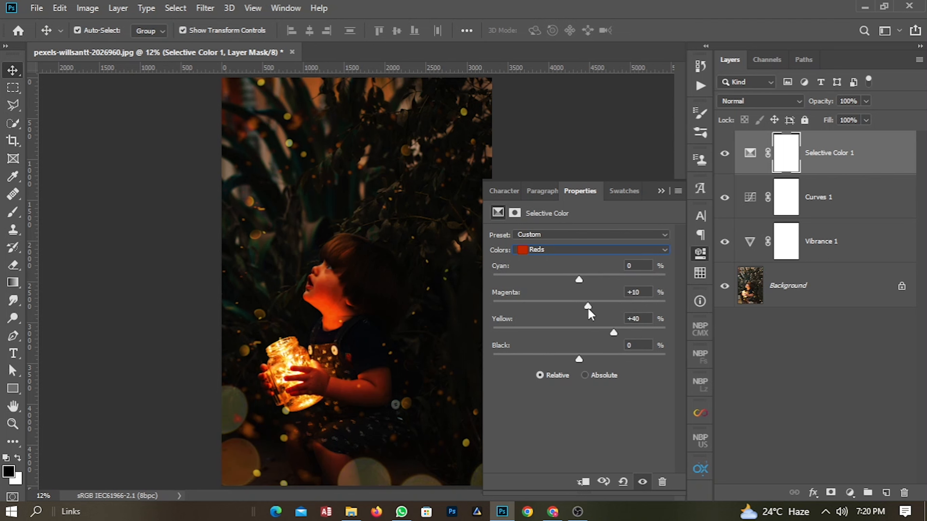
{"action": "left_click_drag", "start_coordinate": [579, 282], "coordinate": [562, 285]}
Switch the Selective Color to Yellows and set Cyan +14, Magenta +15, Yellow +36.
{"action": "left_click", "coordinate": [614, 253]}
{"action": "left_click", "coordinate": [591, 282]}
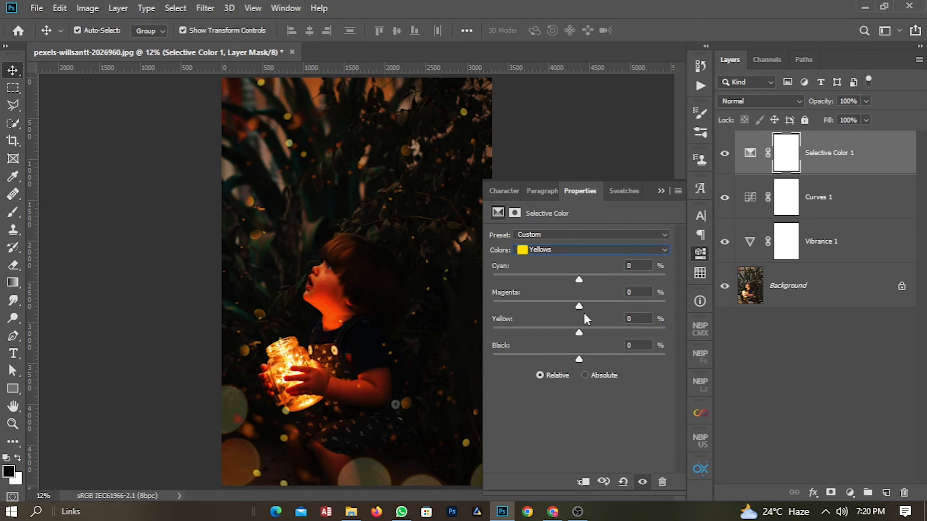
{"action": "left_click_drag", "start_coordinate": [580, 332], "coordinate": [610, 336]}
{"action": "left_click_drag", "start_coordinate": [579, 307], "coordinate": [592, 285]}
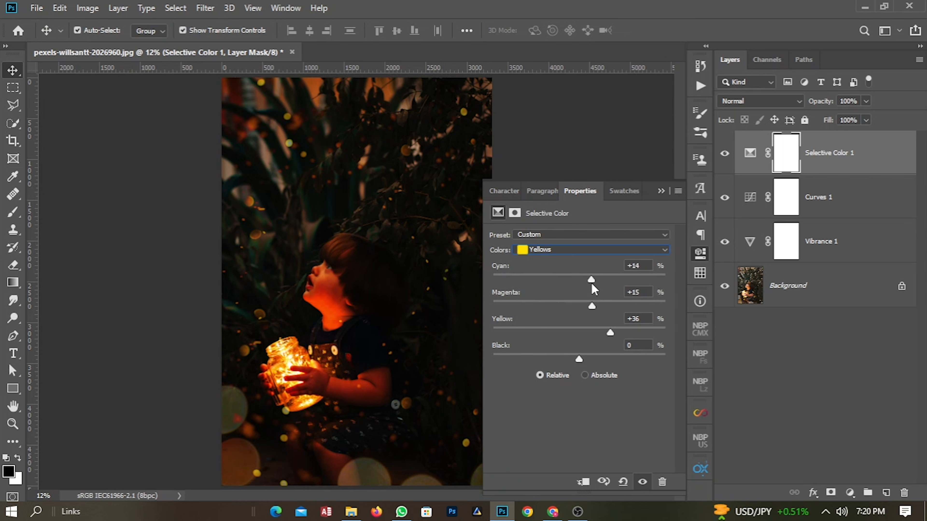
Switch the Selective Color to Greens and set Cyan +20, Magenta -58, Yellow -21.
{"action": "left_click", "coordinate": [581, 251]}
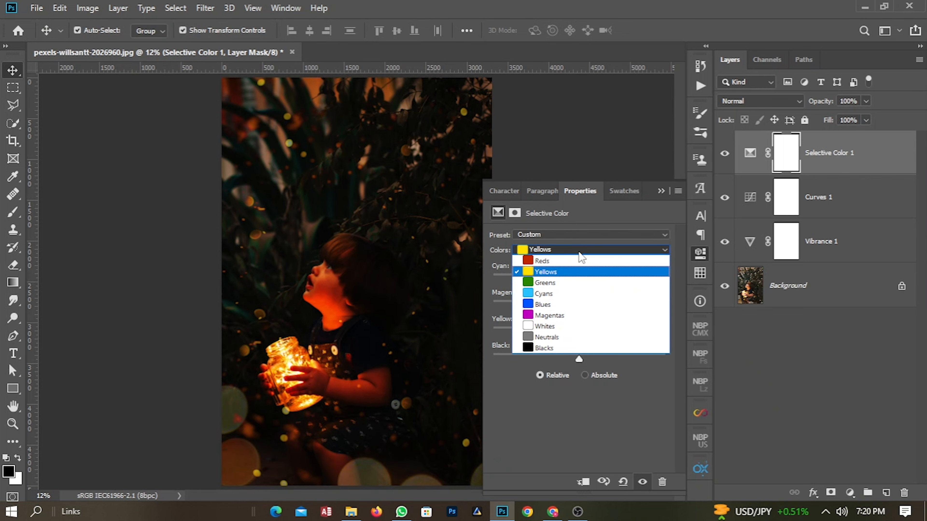
{"action": "left_click", "coordinate": [553, 287]}
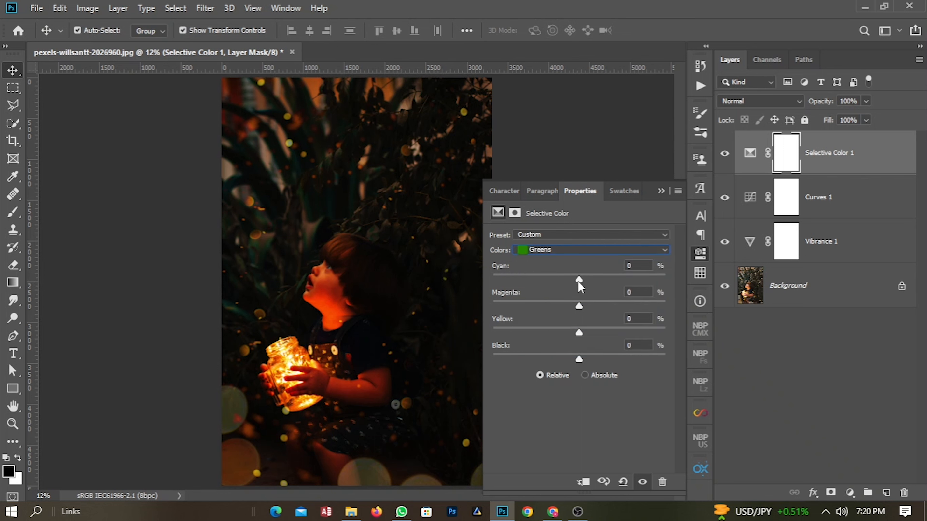
{"action": "left_click_drag", "start_coordinate": [579, 333], "coordinate": [532, 317]}
{"action": "left_click_drag", "start_coordinate": [579, 279], "coordinate": [599, 286]}
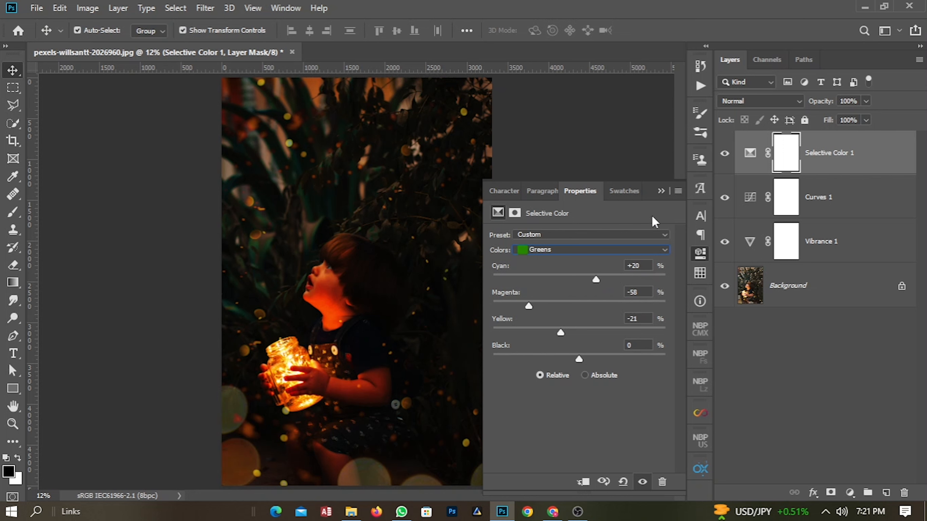
{"action": "left_click", "coordinate": [661, 191]}
{"action": "left_click", "coordinate": [837, 346]}
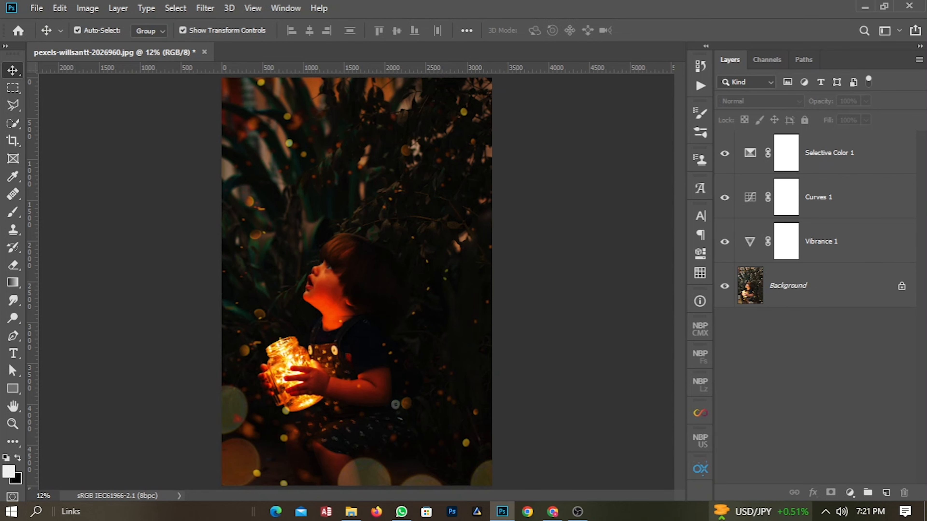
Add a Channel Mixer adjustment layer and, for the Blue output, set Red -10, Green +24, Blue +87.
{"action": "left_click", "coordinate": [850, 493]}
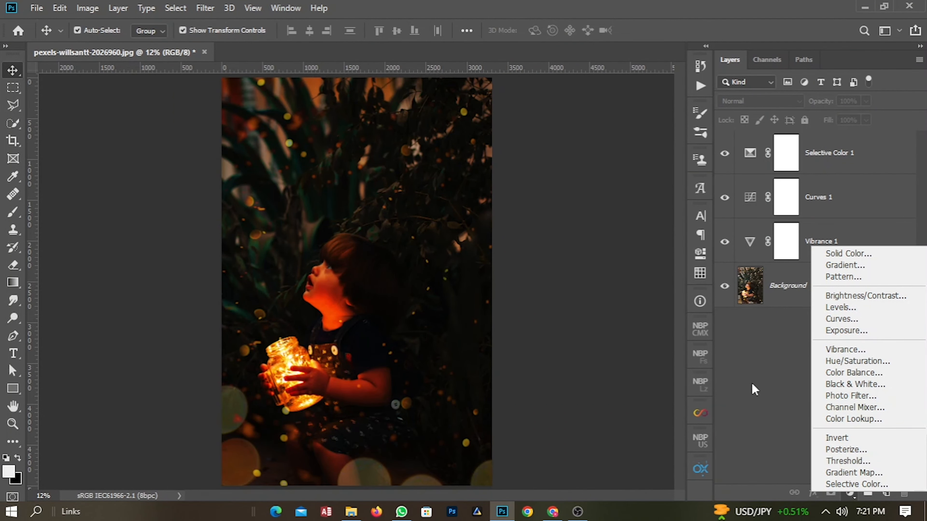
{"action": "left_click", "coordinate": [846, 415]}
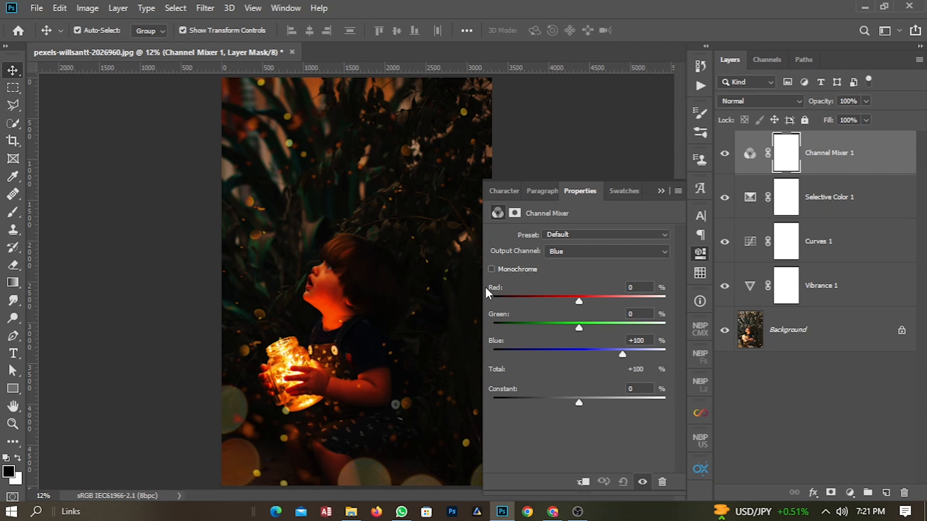
{"action": "left_click_drag", "start_coordinate": [493, 290], "coordinate": [491, 291]}
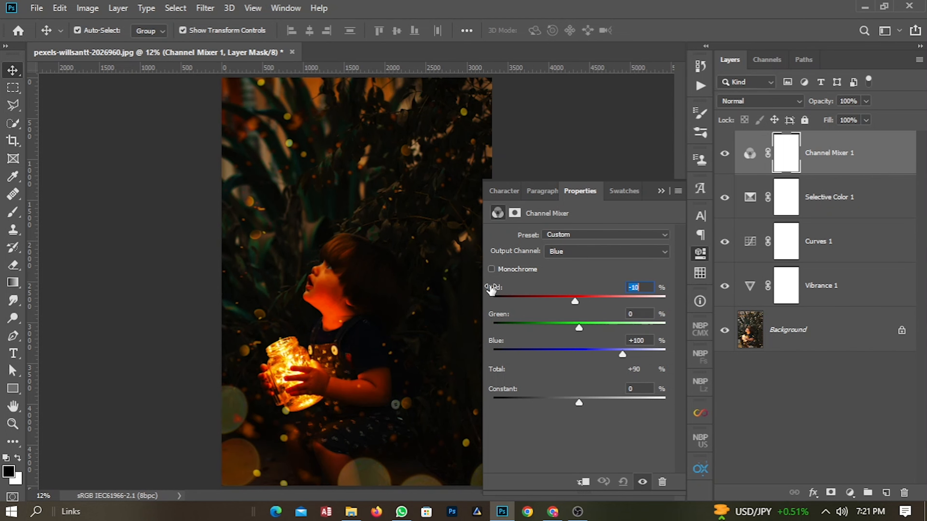
{"action": "left_click_drag", "start_coordinate": [498, 319], "coordinate": [494, 345]}
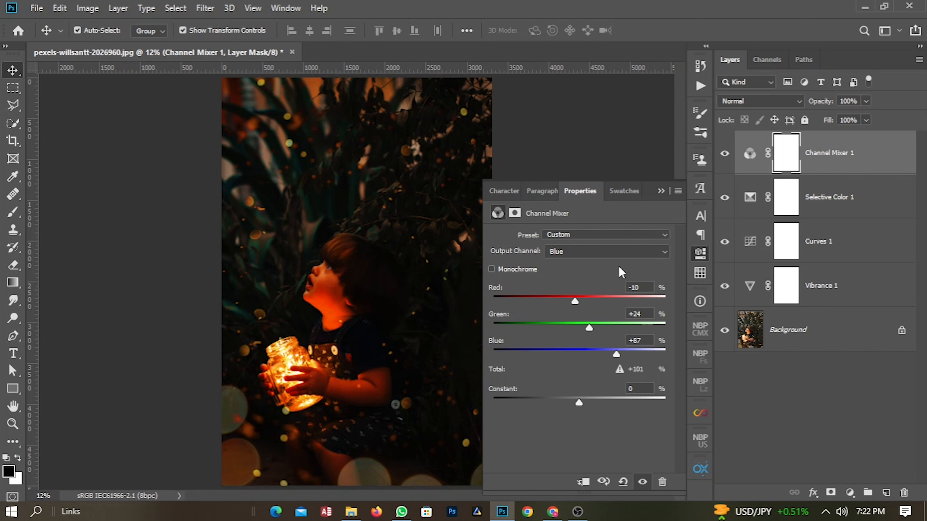
Switch the Channel Mixer output to Red and set Green to -12 and Blue to +15.
{"action": "left_click", "coordinate": [584, 256]}
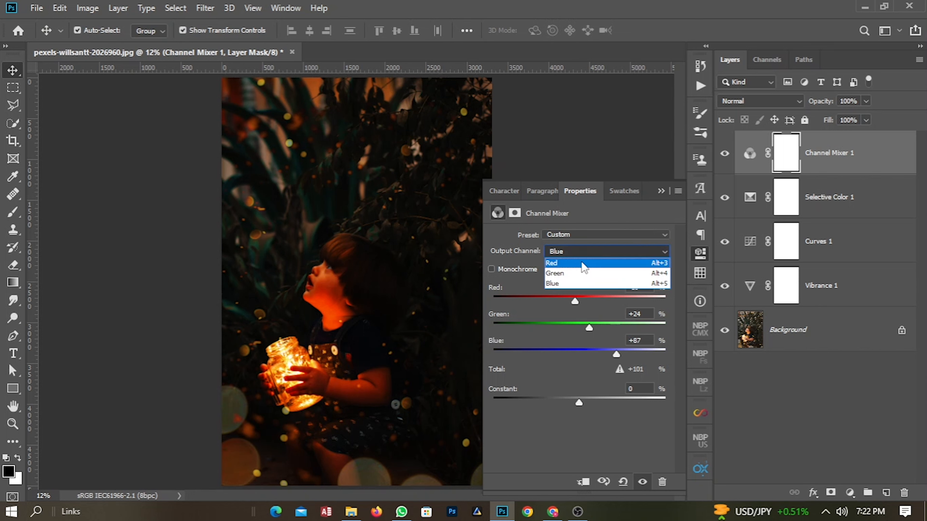
{"action": "left_click", "coordinate": [583, 263]}
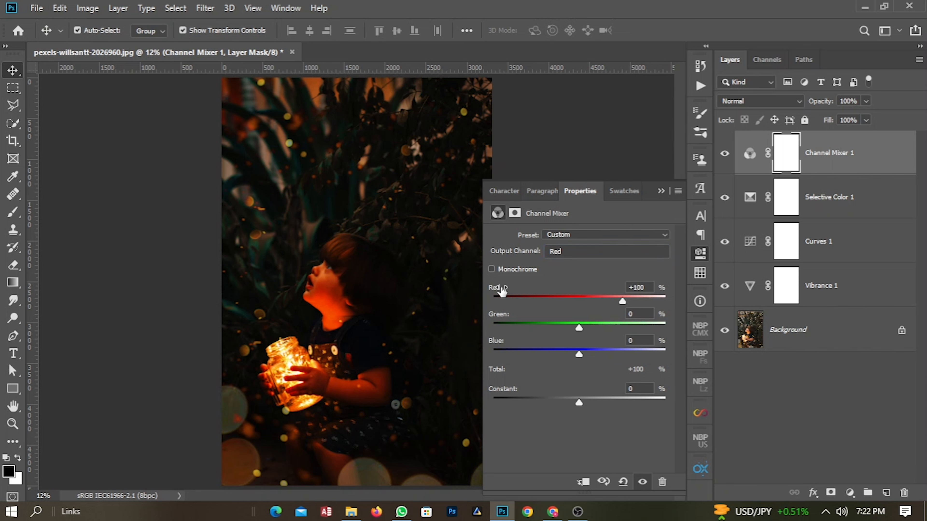
{"action": "left_click_drag", "start_coordinate": [502, 291], "coordinate": [505, 291]}
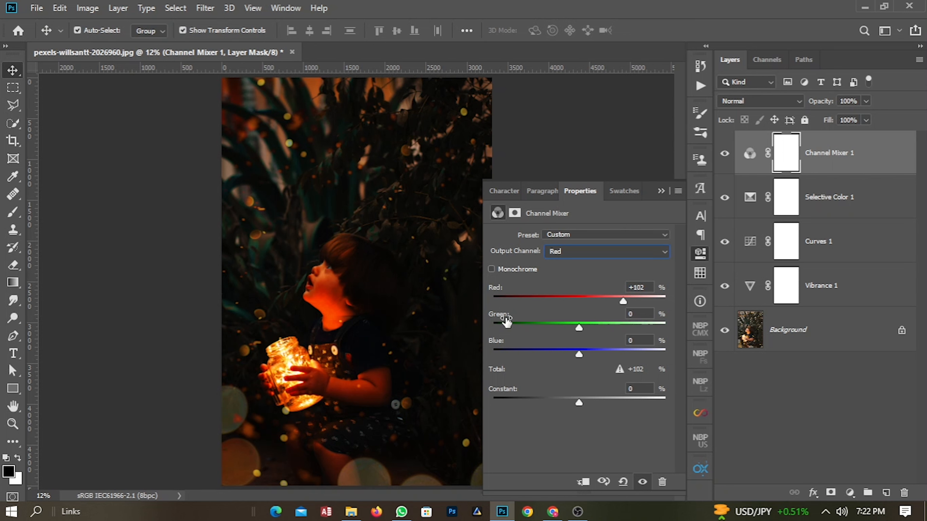
{"action": "left_click_drag", "start_coordinate": [506, 322], "coordinate": [498, 320]}
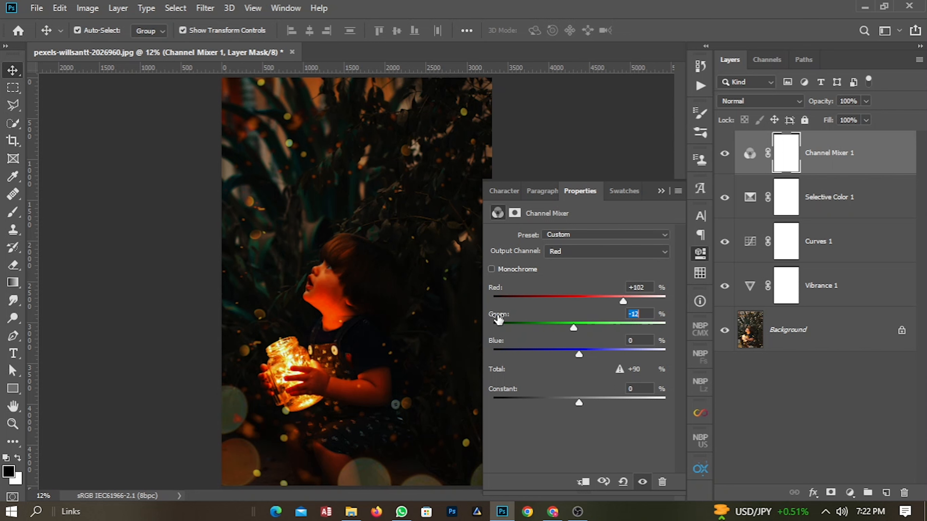
{"action": "key", "text": "Return"}
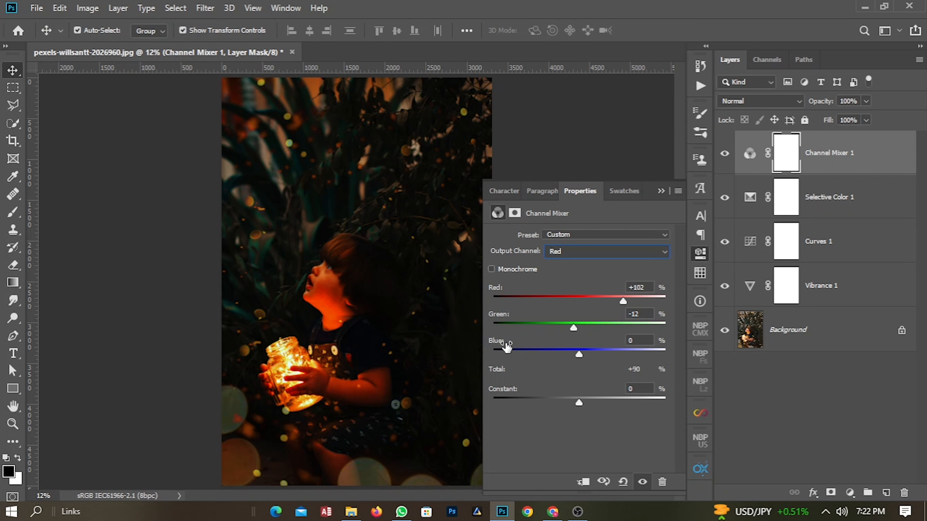
{"action": "left_click_drag", "start_coordinate": [499, 345], "coordinate": [517, 342]}
{"action": "key", "text": "Return"}
Switch the Channel Mixer output to Green, set Red to +5 and Green to +94, and adjust Blue.
{"action": "left_click", "coordinate": [604, 256]}
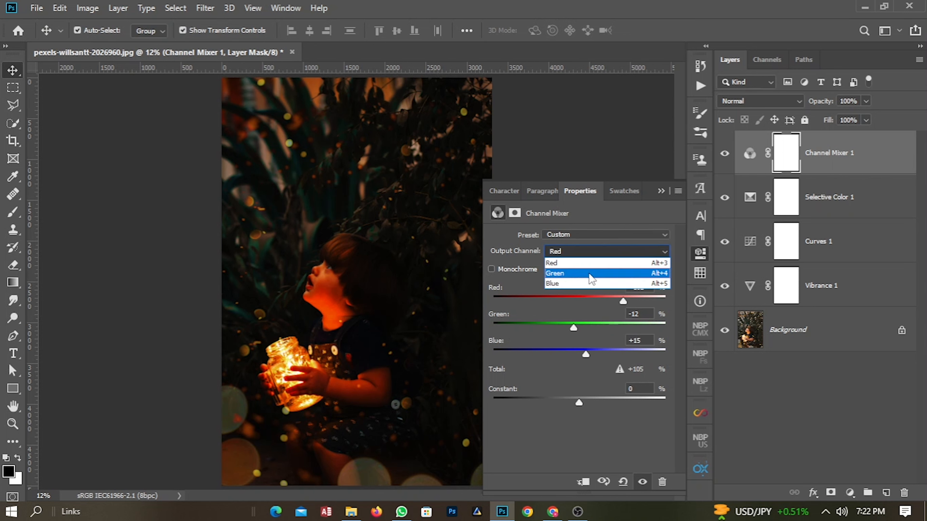
{"action": "left_click", "coordinate": [589, 265]}
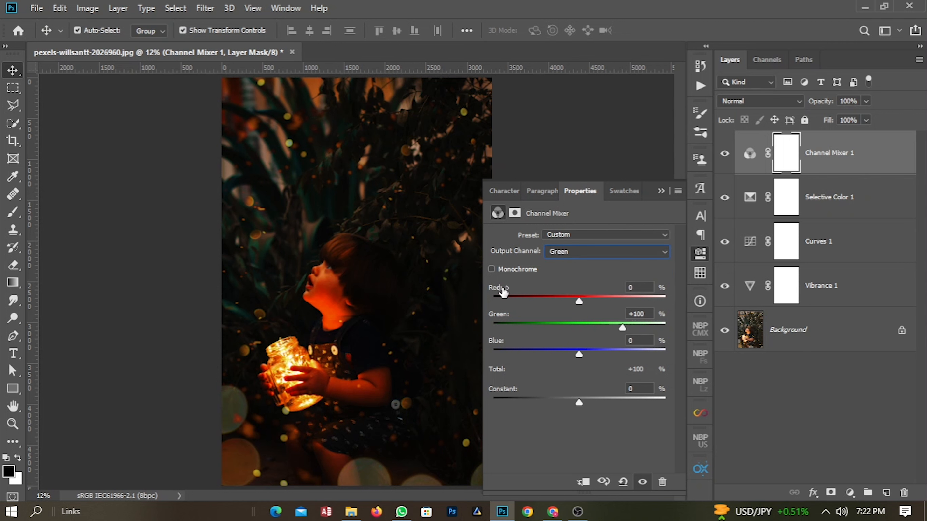
{"action": "left_click_drag", "start_coordinate": [503, 293], "coordinate": [494, 318]}
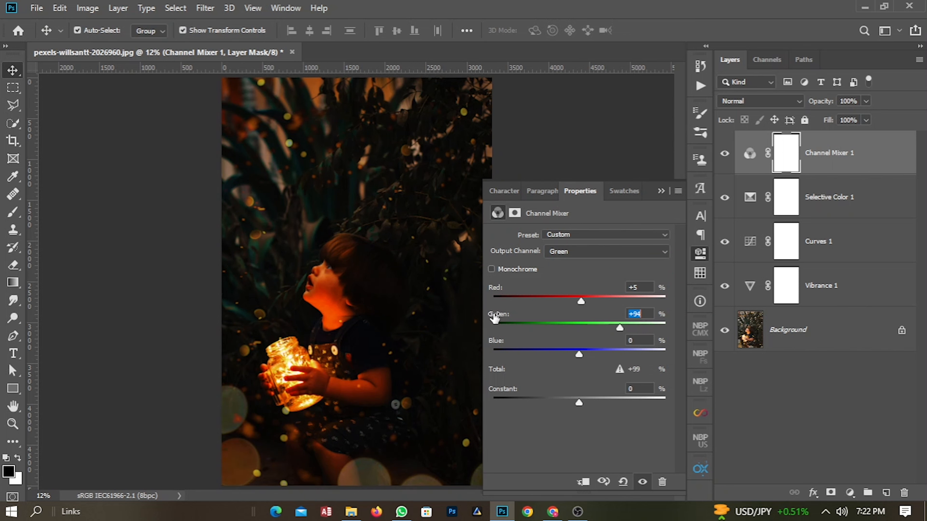
{"action": "left_click_drag", "start_coordinate": [494, 318], "coordinate": [505, 345]}
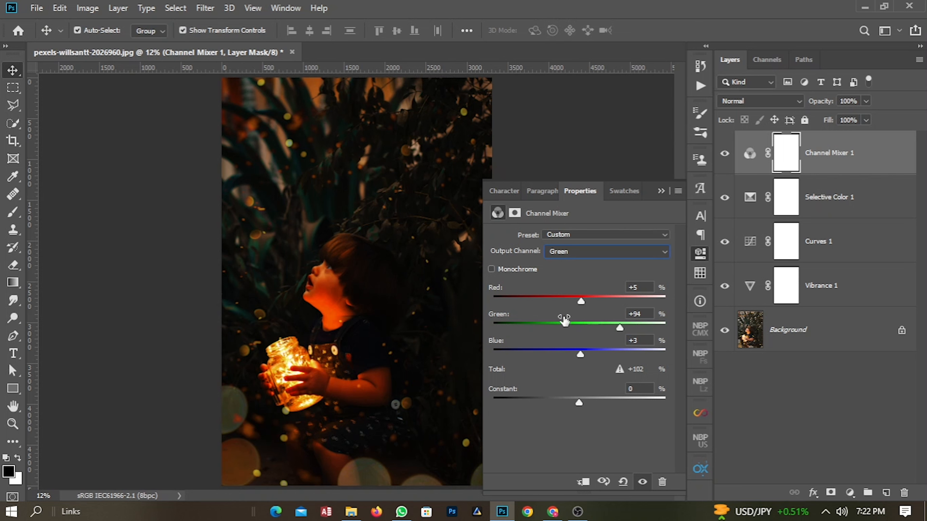
{"action": "left_click", "coordinate": [659, 191]}
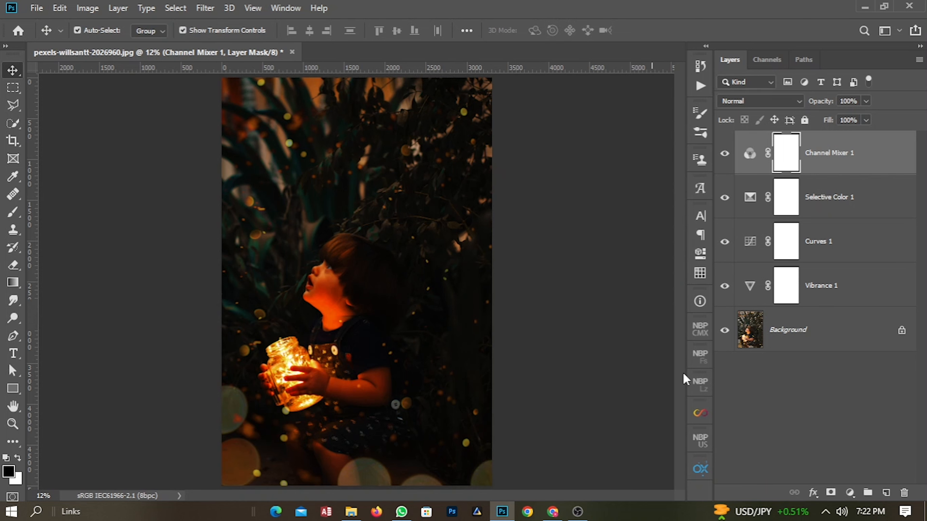
{"action": "left_click", "coordinate": [805, 396]}
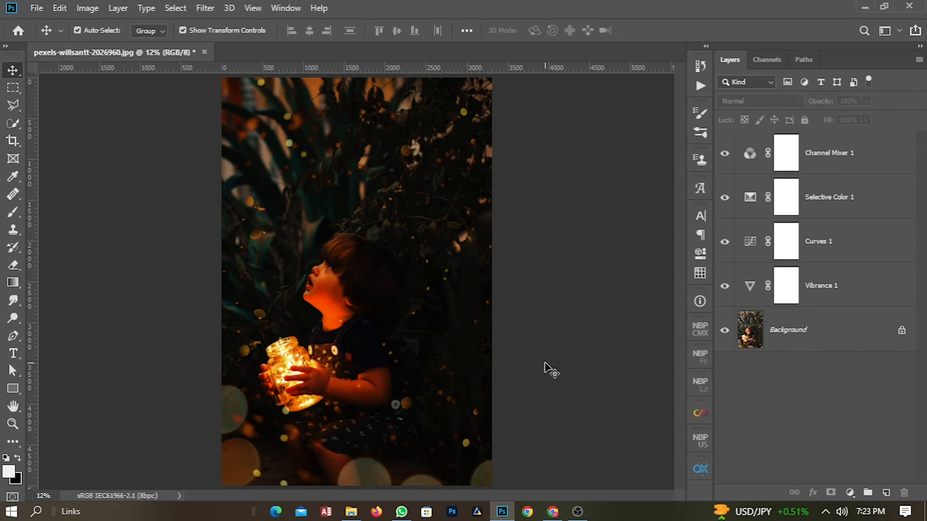
Add a second Curves layer that strongly brightens the image, then invert its mask to black to hide it.
{"action": "left_click", "coordinate": [850, 493]}
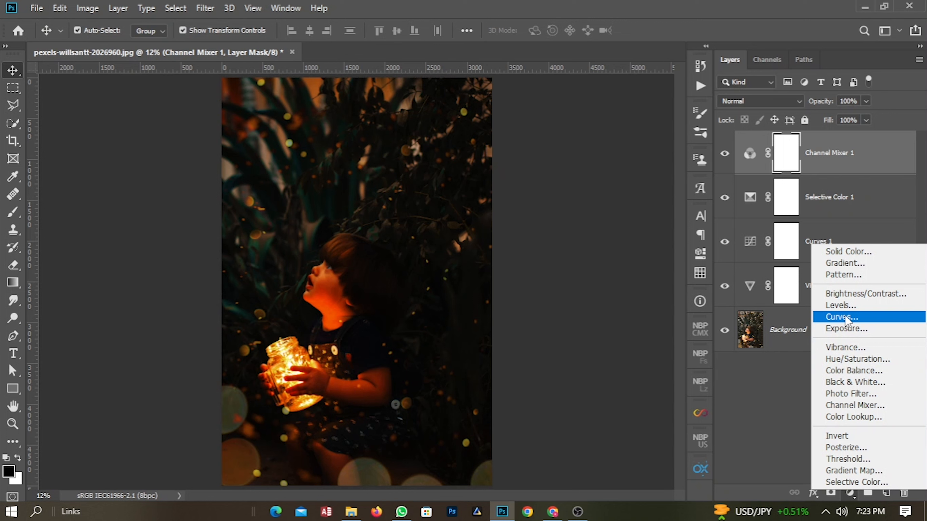
{"action": "left_click", "coordinate": [845, 316]}
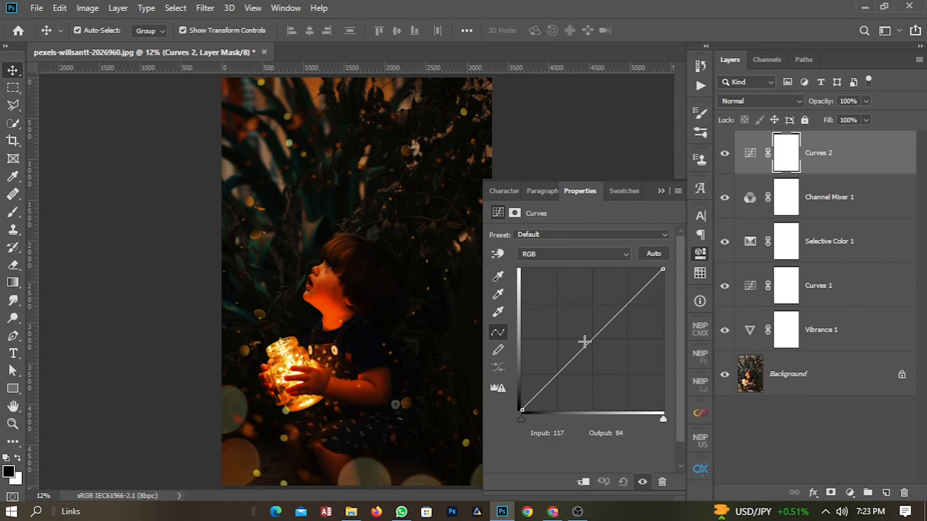
{"action": "left_click_drag", "start_coordinate": [609, 321], "coordinate": [614, 273]}
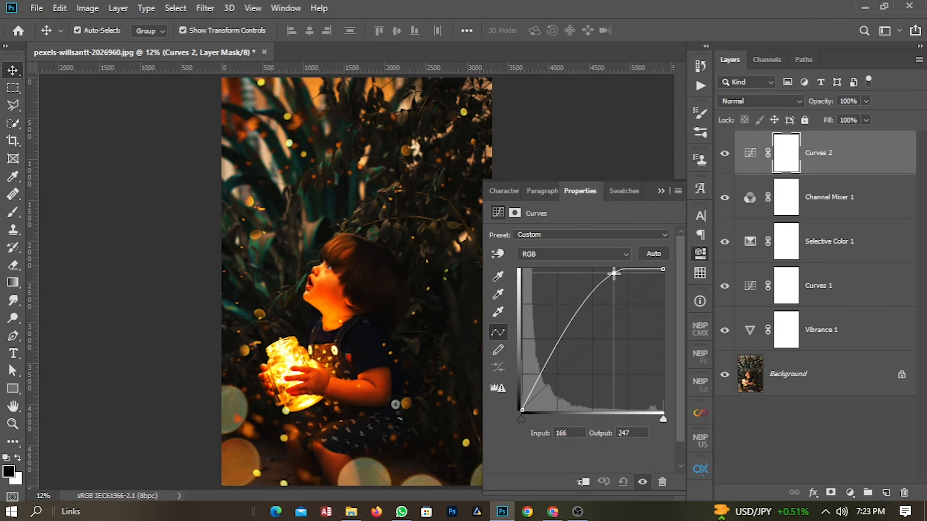
{"action": "left_click", "coordinate": [661, 191]}
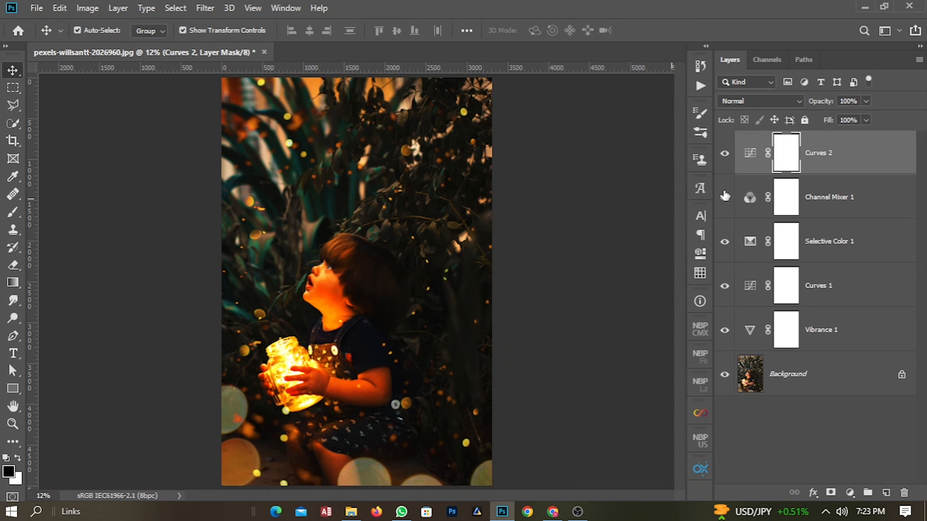
{"action": "key", "text": "ctrl"}
{"action": "key", "text": "ctrl+i"}
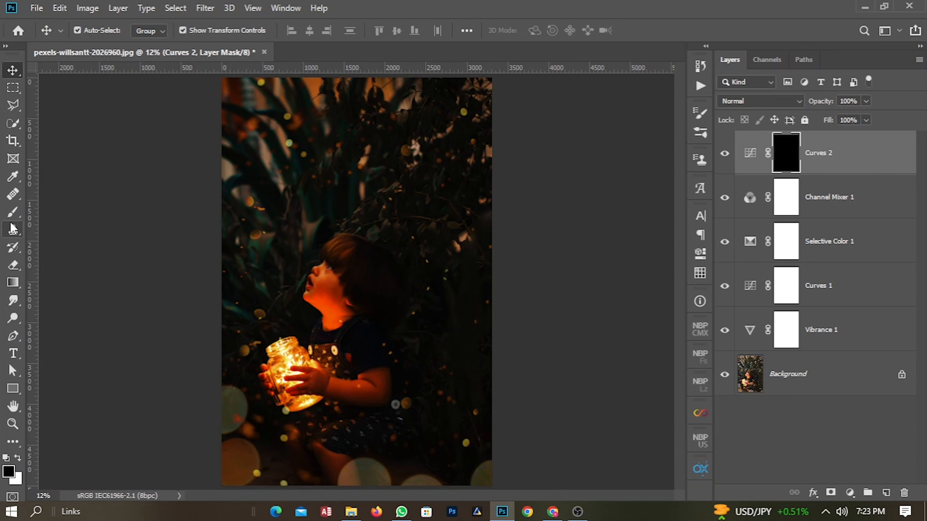
Select the Brush tool with a Soft Round tip and resize it to about 2250 px.
{"action": "left_click", "coordinate": [12, 213]}
{"action": "left_click", "coordinate": [80, 31]}
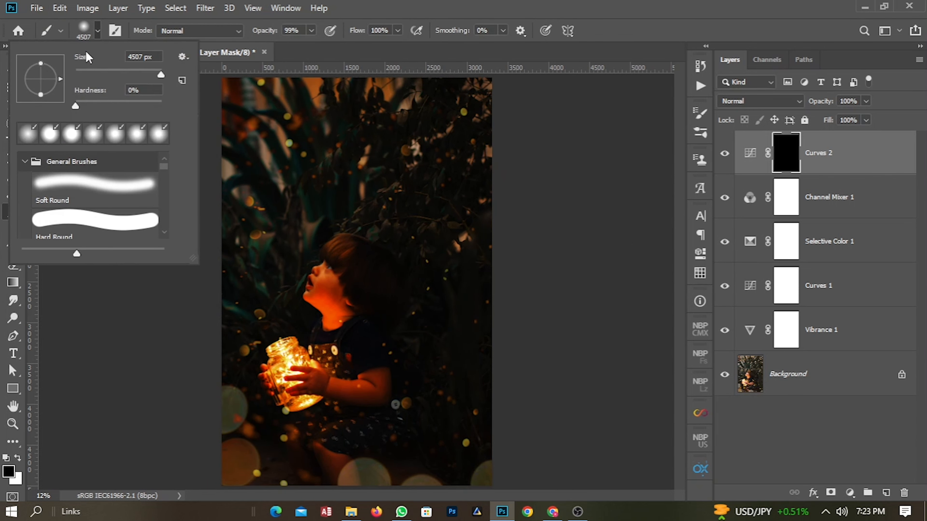
{"action": "left_click", "coordinate": [85, 184]}
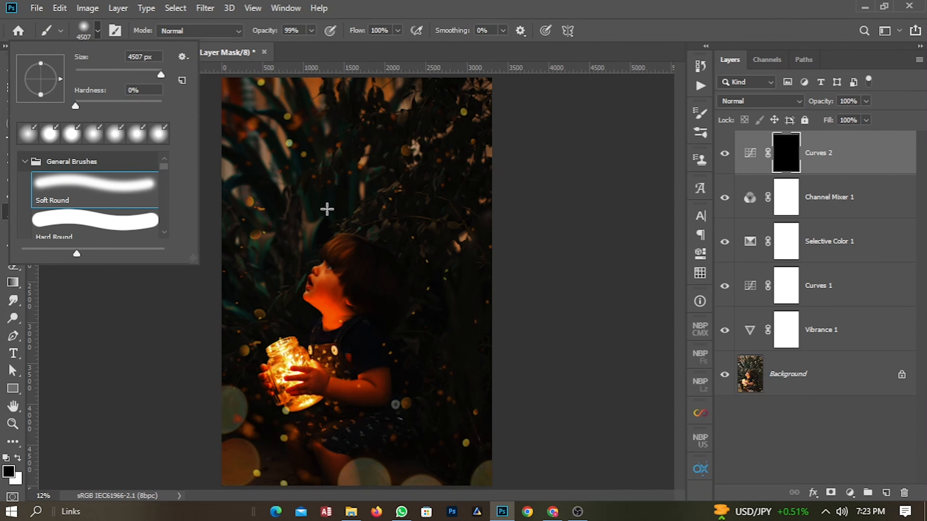
{"action": "mouse_move", "coordinate": [334, 211]}
{"action": "left_mouse_down"}
{"action": "mouse_move", "coordinate": [346, 213]}
{"action": "mouse_move", "coordinate": [285, 213]}
{"action": "left_mouse_up"}
{"action": "left_click_drag", "start_coordinate": [334, 289], "coordinate": [299, 281]}
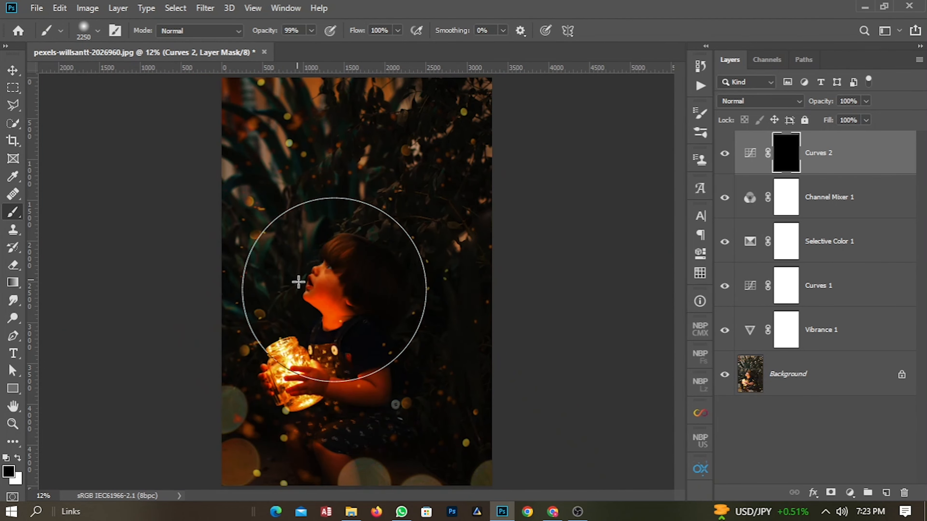
Zoom in and switch the foreground to white, then paint on the Curves 2 mask over the glowing jar.
{"action": "scroll", "coordinate": [303, 286], "scroll_direction": "up", "scroll_amount": 6}
{"action": "left_click_drag", "start_coordinate": [360, 303], "coordinate": [300, 240]}
{"action": "left_click_drag", "start_coordinate": [290, 361], "coordinate": [367, 185]}
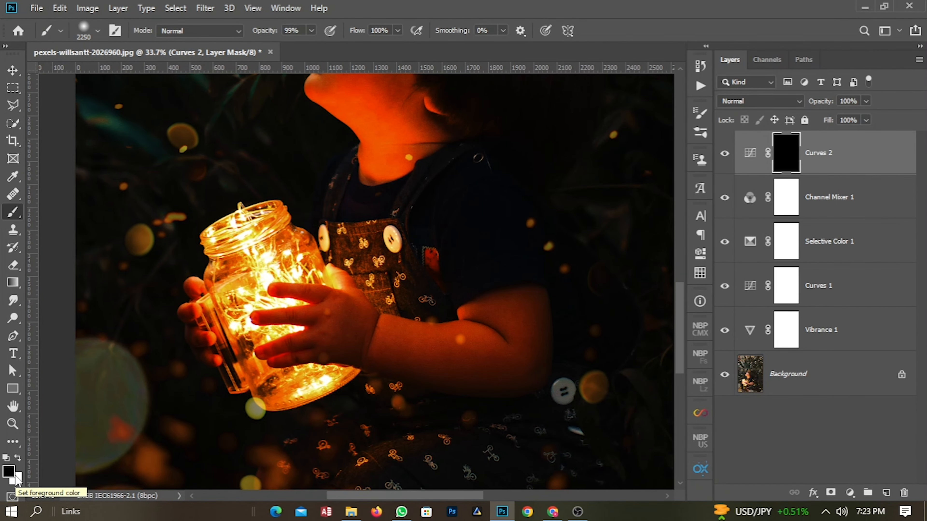
{"action": "key", "text": "x"}
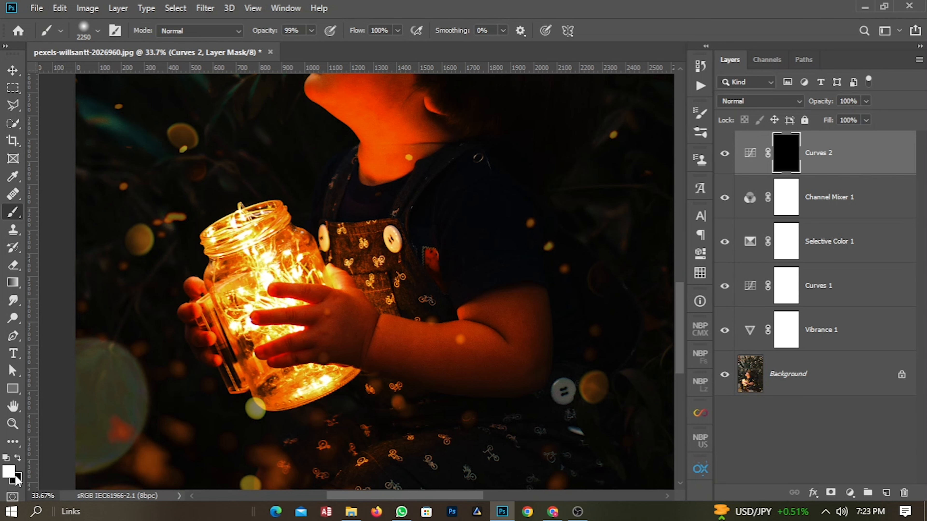
{"action": "scroll", "coordinate": [268, 294], "scroll_direction": "up", "scroll_amount": 3}
{"action": "left_click_drag", "start_coordinate": [268, 293], "coordinate": [218, 287]}
{"action": "mouse_move", "coordinate": [273, 277]}
{"action": "left_mouse_down"}
{"action": "mouse_move", "coordinate": [188, 278]}
{"action": "mouse_move", "coordinate": [197, 279]}
{"action": "left_mouse_up"}
{"action": "mouse_move", "coordinate": [272, 291]}
{"action": "left_mouse_down"}
{"action": "mouse_move", "coordinate": [276, 257]}
{"action": "mouse_move", "coordinate": [179, 254]}
{"action": "mouse_move", "coordinate": [188, 255]}
{"action": "left_mouse_up"}
{"action": "left_click_drag", "start_coordinate": [254, 257], "coordinate": [229, 258]}
{"action": "left_click_drag", "start_coordinate": [254, 256], "coordinate": [254, 268]}
Paint white on the Curves 2 mask over the fingers and hand holding the jar with a brush about 388 px.
{"action": "scroll", "coordinate": [252, 255], "scroll_direction": "up", "scroll_amount": 6}
{"action": "mouse_move", "coordinate": [286, 323]}
{"action": "left_mouse_down"}
{"action": "mouse_move", "coordinate": [286, 263]}
{"action": "mouse_move", "coordinate": [234, 265]}
{"action": "left_mouse_up"}
{"action": "left_click_drag", "start_coordinate": [248, 205], "coordinate": [288, 273]}
{"action": "left_click_drag", "start_coordinate": [290, 278], "coordinate": [278, 224]}
{"action": "mouse_move", "coordinate": [303, 306]}
{"action": "left_mouse_down"}
{"action": "mouse_move", "coordinate": [295, 233]}
{"action": "mouse_move", "coordinate": [250, 254]}
{"action": "left_mouse_up"}
{"action": "left_click_drag", "start_coordinate": [332, 241], "coordinate": [319, 314]}
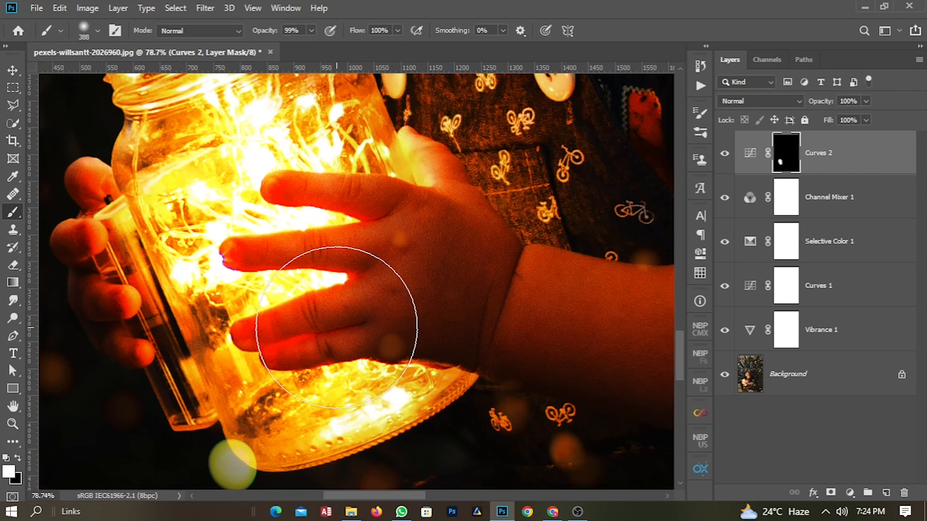
{"action": "left_click_drag", "start_coordinate": [338, 219], "coordinate": [336, 309]}
{"action": "mouse_move", "coordinate": [246, 182]}
{"action": "left_mouse_down"}
{"action": "mouse_move", "coordinate": [249, 197]}
{"action": "mouse_move", "coordinate": [298, 228]}
{"action": "mouse_move", "coordinate": [273, 193]}
{"action": "left_mouse_up"}
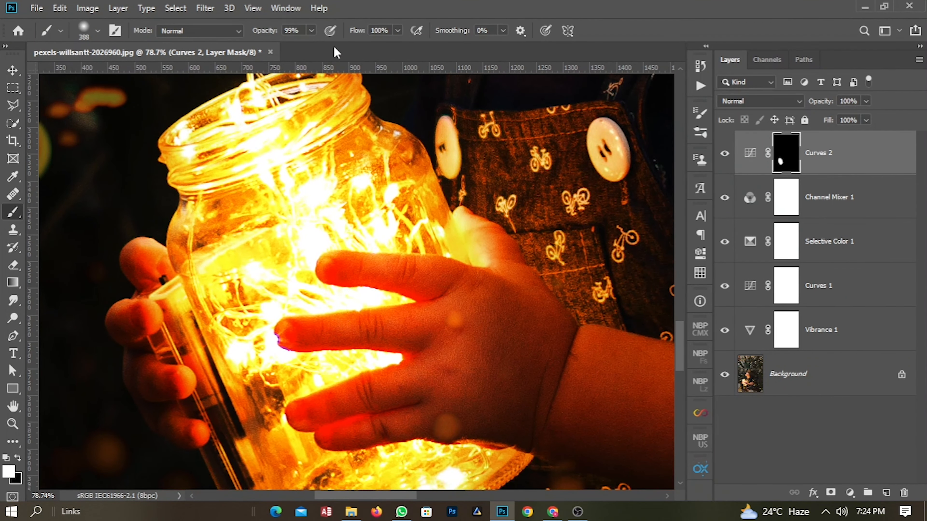
Set the brush flow to 50% and paint the Curves 2 mask over the hands, jar edge and forearm.
{"action": "left_click_drag", "start_coordinate": [354, 36], "coordinate": [324, 41]}
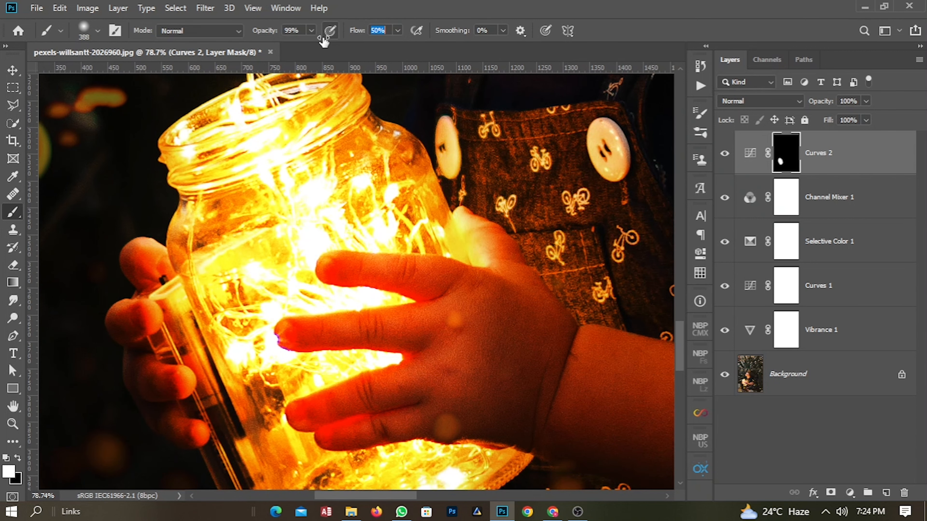
{"action": "left_click_drag", "start_coordinate": [240, 300], "coordinate": [280, 224]}
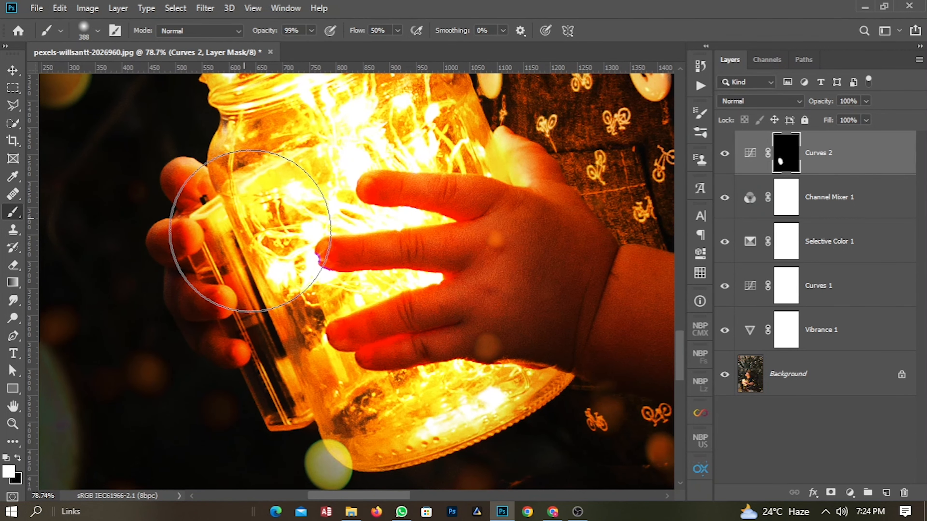
{"action": "left_click_drag", "start_coordinate": [497, 214], "coordinate": [424, 270]}
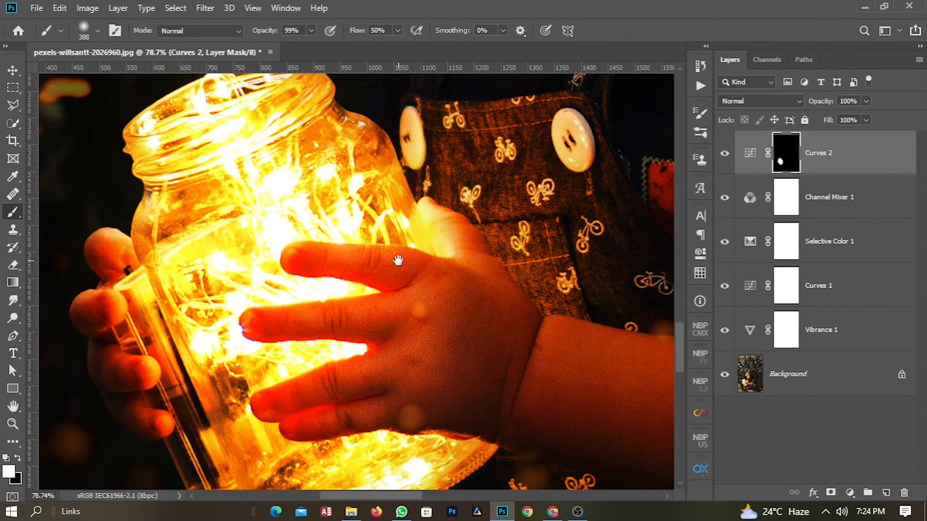
{"action": "left_click_drag", "start_coordinate": [367, 263], "coordinate": [352, 228]}
{"action": "left_click_drag", "start_coordinate": [346, 342], "coordinate": [308, 375]}
{"action": "left_click_drag", "start_coordinate": [416, 231], "coordinate": [354, 302]}
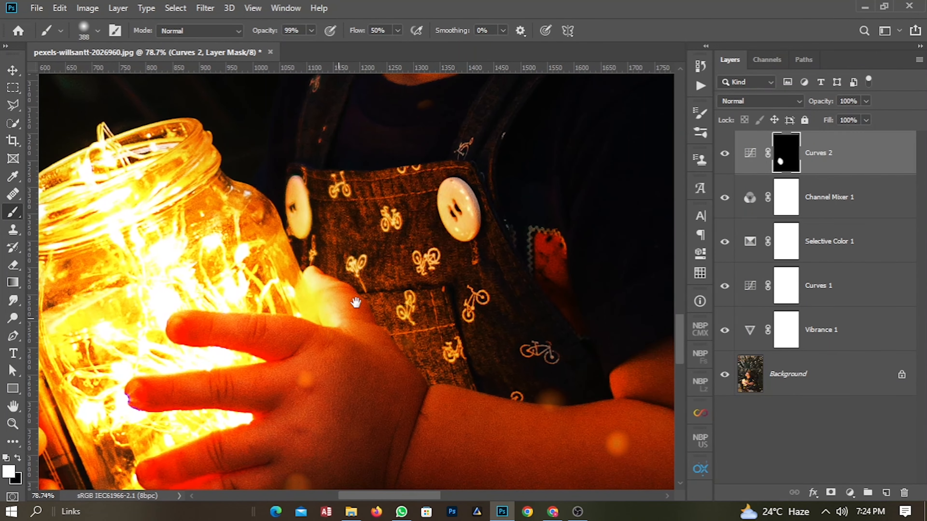
{"action": "left_click_drag", "start_coordinate": [352, 255], "coordinate": [341, 248]}
{"action": "left_click_drag", "start_coordinate": [415, 327], "coordinate": [316, 236]}
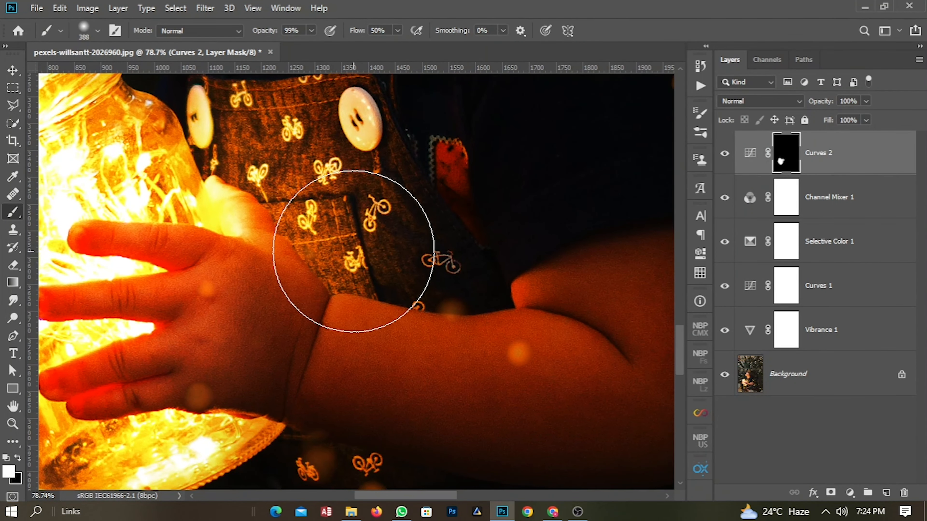
{"action": "mouse_move", "coordinate": [359, 293]}
{"action": "left_mouse_down"}
{"action": "mouse_move", "coordinate": [310, 286]}
{"action": "mouse_move", "coordinate": [449, 331]}
{"action": "mouse_move", "coordinate": [567, 300]}
{"action": "mouse_move", "coordinate": [612, 346]}
{"action": "mouse_move", "coordinate": [418, 343]}
{"action": "left_mouse_up"}
{"action": "left_click_drag", "start_coordinate": [554, 289], "coordinate": [397, 366]}
{"action": "left_click_drag", "start_coordinate": [325, 199], "coordinate": [435, 286]}
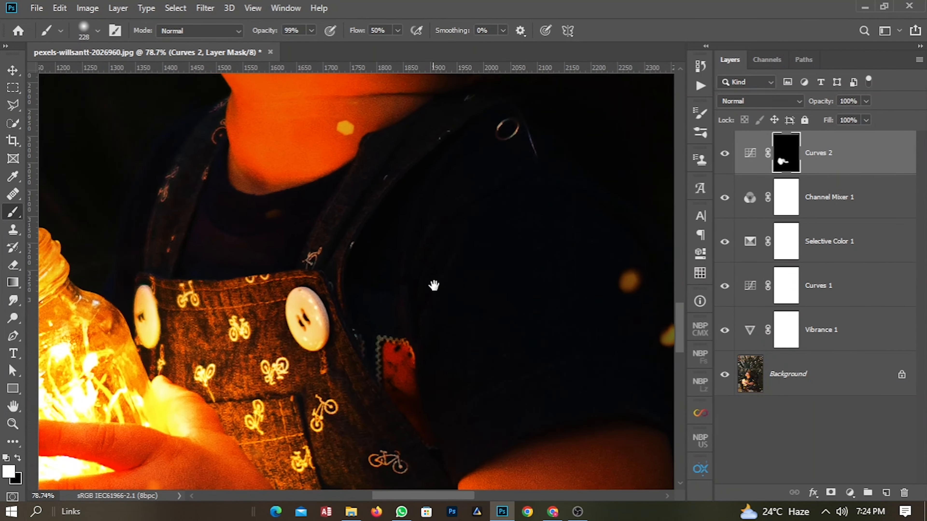
Paint white on the Curves 2 mask over the neck, chin and jar sides with a brush about 228 px.
{"action": "left_click_drag", "start_coordinate": [402, 121], "coordinate": [417, 321]}
{"action": "mouse_move", "coordinate": [271, 376]}
{"action": "left_mouse_down"}
{"action": "mouse_move", "coordinate": [279, 217]}
{"action": "mouse_move", "coordinate": [175, 166]}
{"action": "mouse_move", "coordinate": [261, 253]}
{"action": "left_mouse_up"}
{"action": "mouse_move", "coordinate": [307, 316]}
{"action": "left_mouse_down"}
{"action": "mouse_move", "coordinate": [282, 197]}
{"action": "mouse_move", "coordinate": [213, 151]}
{"action": "left_mouse_up"}
{"action": "scroll", "coordinate": [266, 234], "scroll_direction": "down", "scroll_amount": 4}
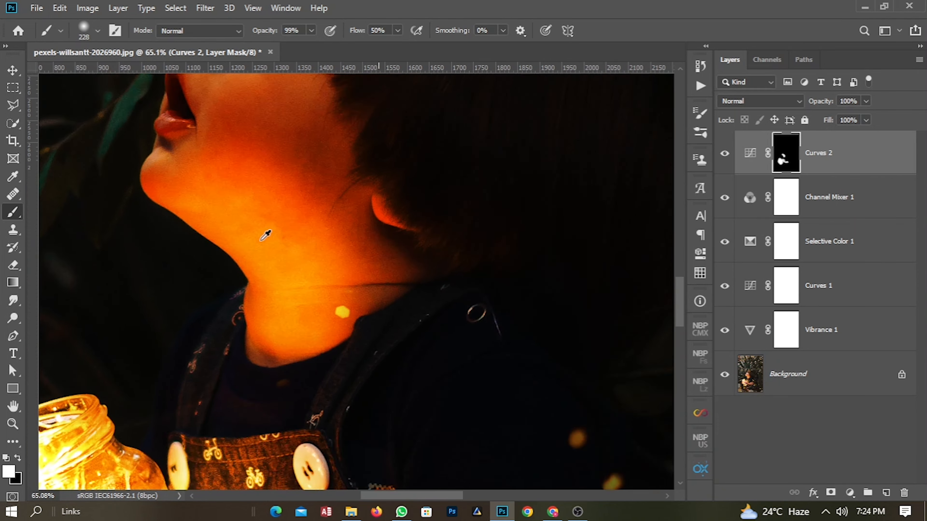
{"action": "left_click_drag", "start_coordinate": [282, 287], "coordinate": [319, 210]}
{"action": "left_click_drag", "start_coordinate": [276, 406], "coordinate": [348, 231]}
{"action": "scroll", "coordinate": [269, 290], "scroll_direction": "up", "scroll_amount": 4}
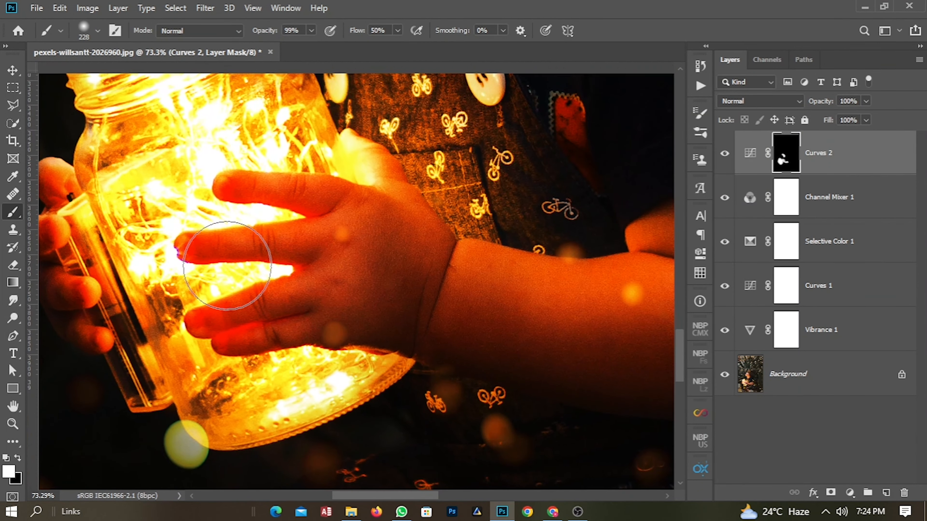
{"action": "left_click_drag", "start_coordinate": [344, 272], "coordinate": [350, 371]}
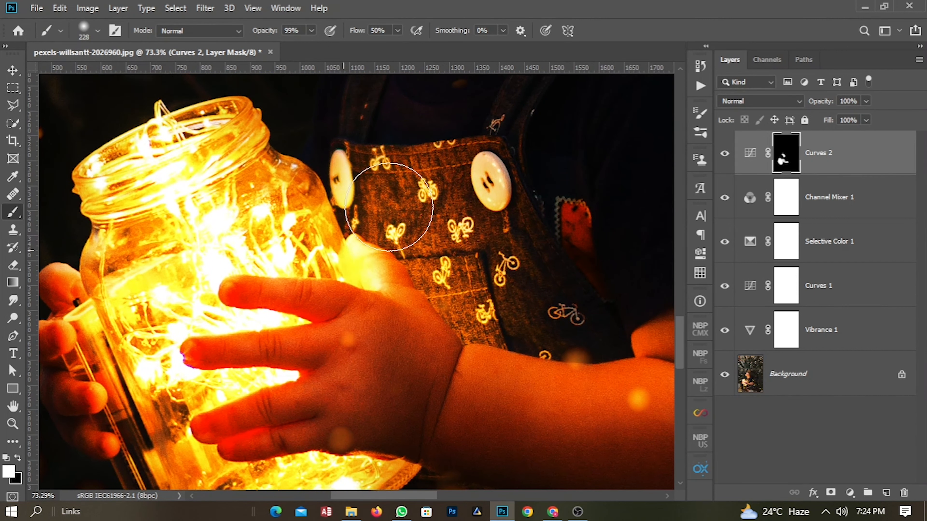
{"action": "mouse_move", "coordinate": [425, 306]}
{"action": "left_mouse_down"}
{"action": "mouse_move", "coordinate": [449, 287]}
{"action": "mouse_move", "coordinate": [519, 183]}
{"action": "left_mouse_up"}
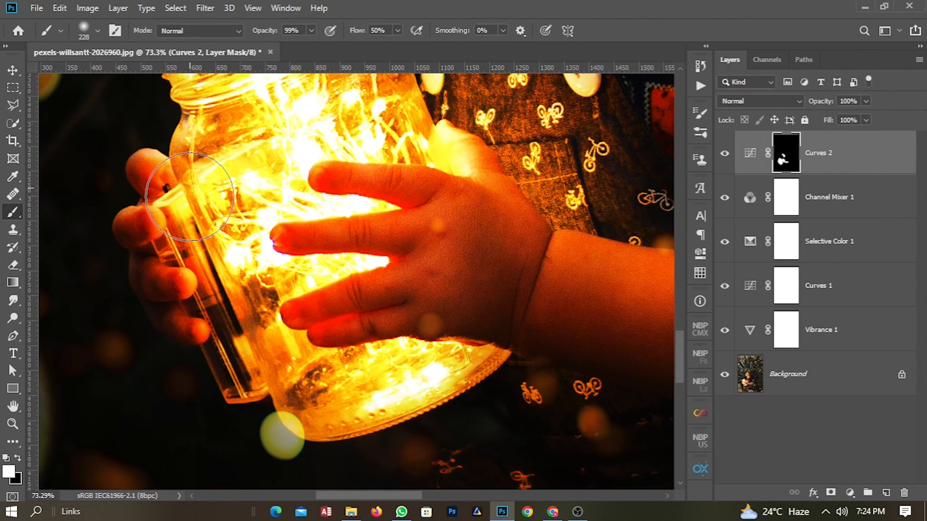
Zoom out and paint the Curves 2 mask over the bokeh lights around the child.
{"action": "scroll", "coordinate": [283, 291], "scroll_direction": "down", "scroll_amount": 5}
{"action": "scroll", "coordinate": [283, 290], "scroll_direction": "down", "scroll_amount": 6}
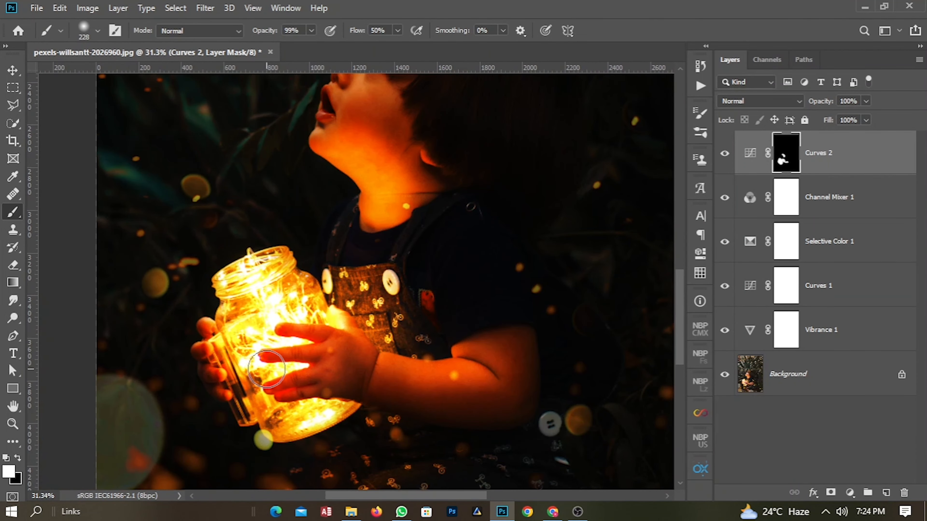
{"action": "scroll", "coordinate": [317, 323], "scroll_direction": "up", "scroll_amount": 4}
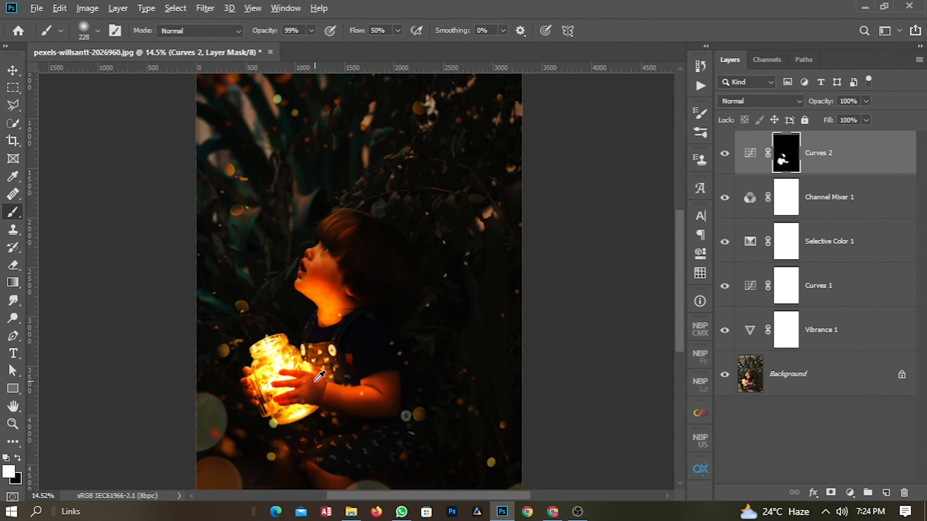
{"action": "left_click_drag", "start_coordinate": [286, 376], "coordinate": [304, 200]}
{"action": "scroll", "coordinate": [288, 320], "scroll_direction": "up", "scroll_amount": 2}
{"action": "left_click_drag", "start_coordinate": [283, 321], "coordinate": [283, 207]}
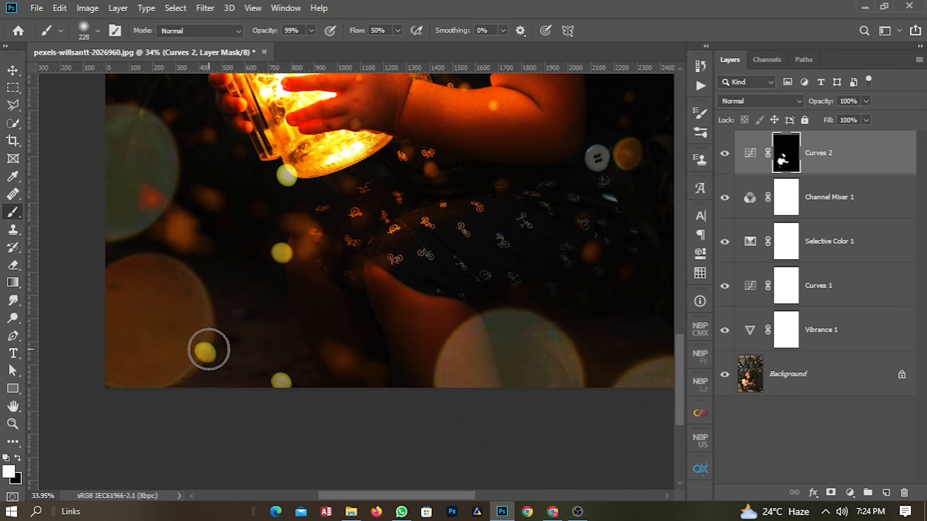
{"action": "left_click_drag", "start_coordinate": [369, 108], "coordinate": [266, 377]}
{"action": "left_click_drag", "start_coordinate": [247, 228], "coordinate": [387, 331]}
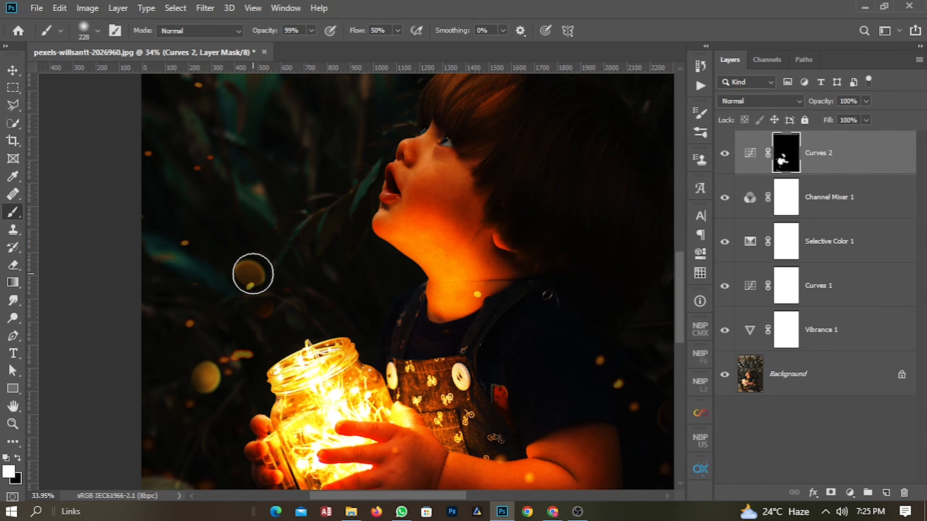
{"action": "scroll", "coordinate": [264, 307], "scroll_direction": "down", "scroll_amount": 3}
{"action": "scroll", "coordinate": [264, 307], "scroll_direction": "down", "scroll_amount": 1}
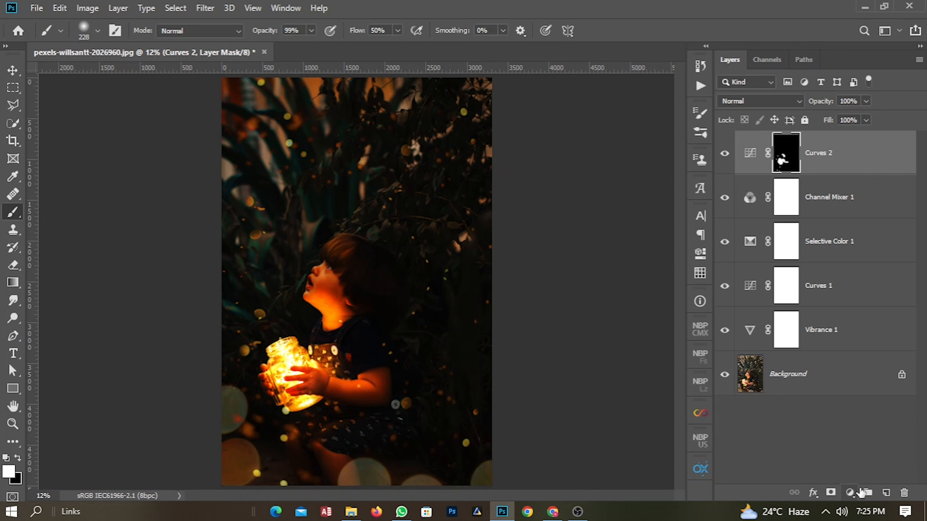
Add a Color Lookup adjustment layer using the Kodak 5205 Fuji 3510 (by Adobe).cube 3D LUT.
{"action": "left_click", "coordinate": [850, 493]}
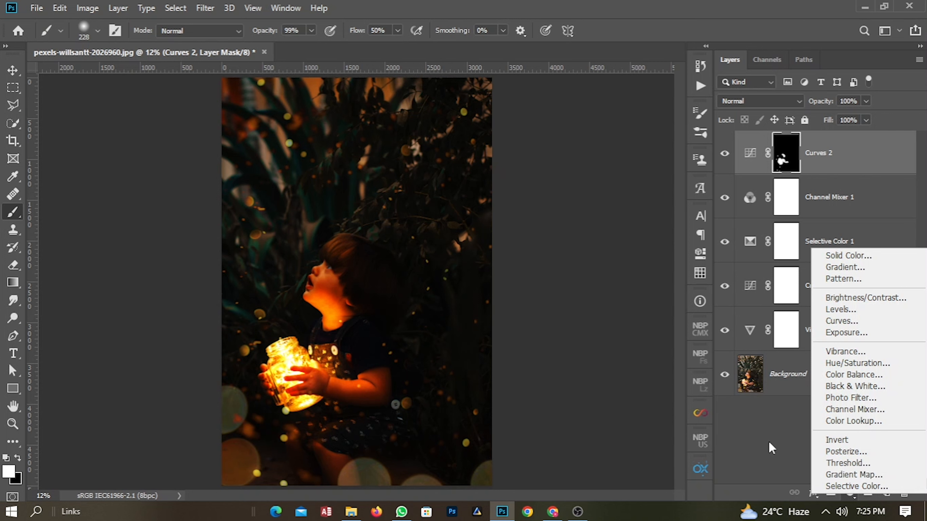
{"action": "left_click", "coordinate": [756, 469]}
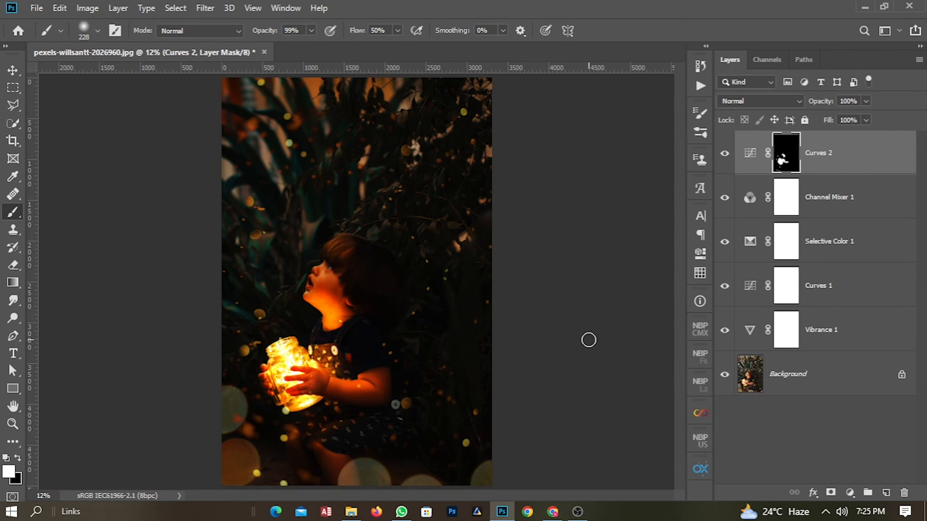
{"action": "left_click", "coordinate": [850, 493]}
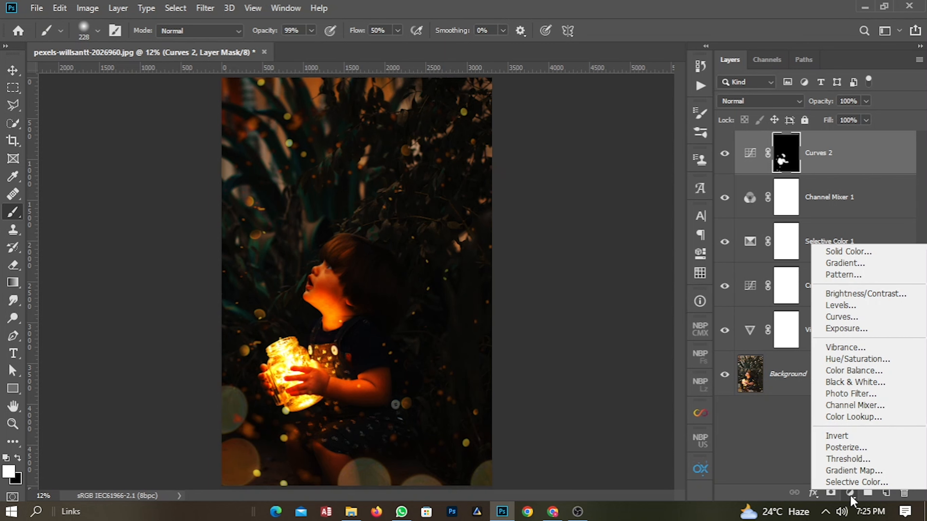
{"action": "left_click", "coordinate": [854, 417]}
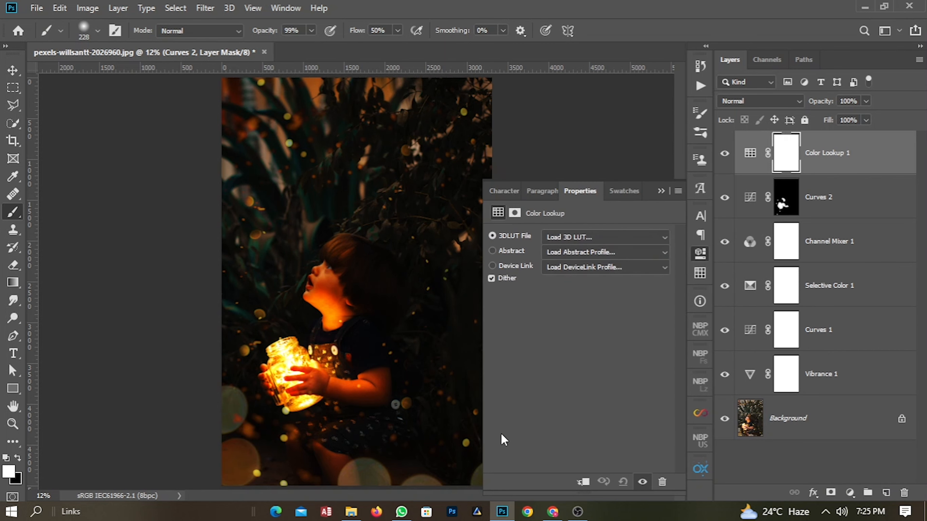
{"action": "left_click", "coordinate": [575, 236]}
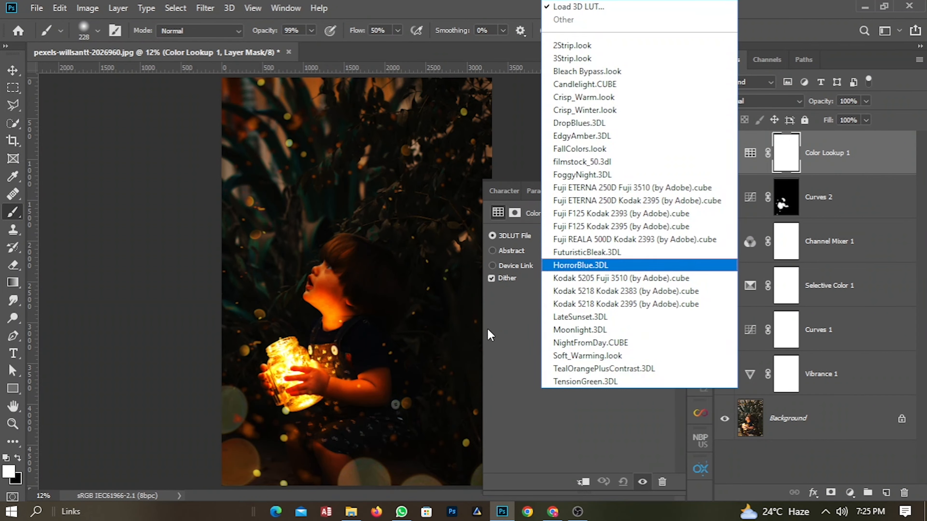
{"action": "left_click", "coordinate": [488, 329]}
{"action": "left_click", "coordinate": [574, 240]}
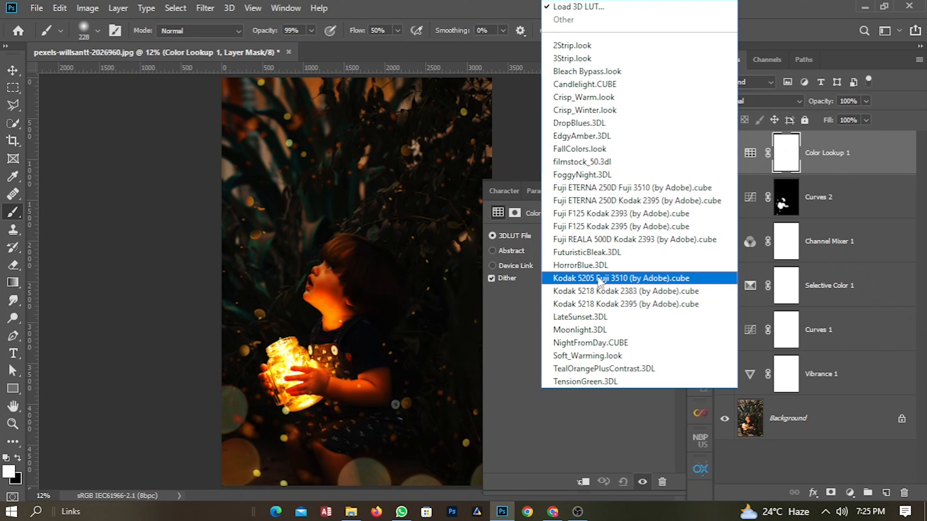
{"action": "left_click", "coordinate": [626, 279]}
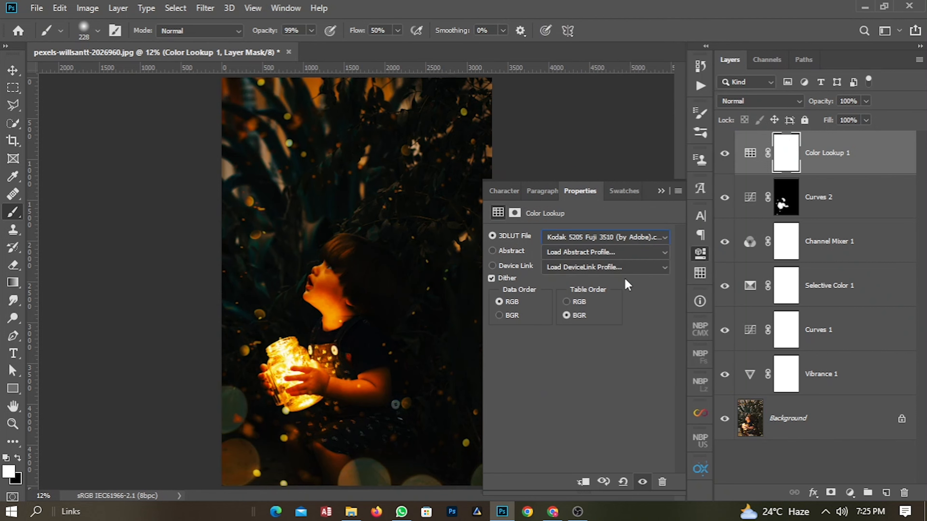
{"action": "left_click", "coordinate": [661, 191]}
{"action": "left_click", "coordinate": [872, 153]}
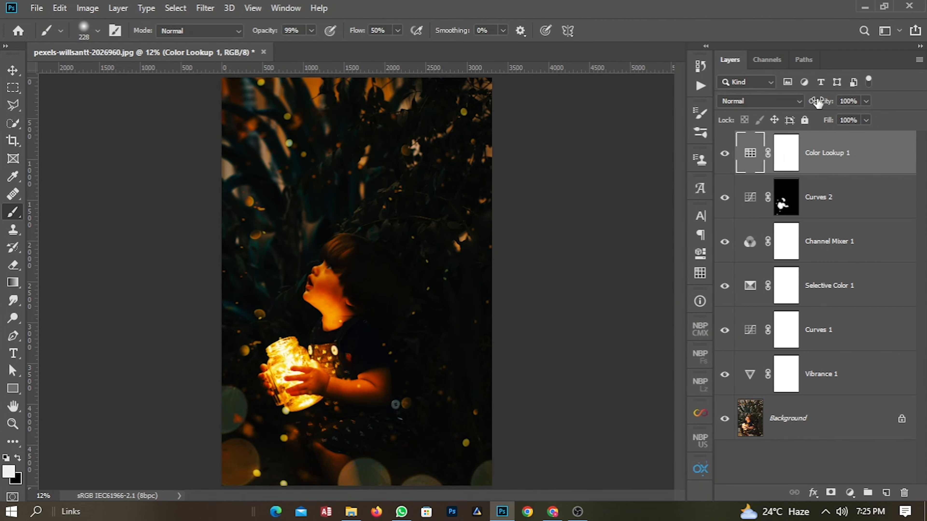
{"action": "left_click_drag", "start_coordinate": [823, 106], "coordinate": [819, 107]}
{"action": "left_click", "coordinate": [802, 452]}
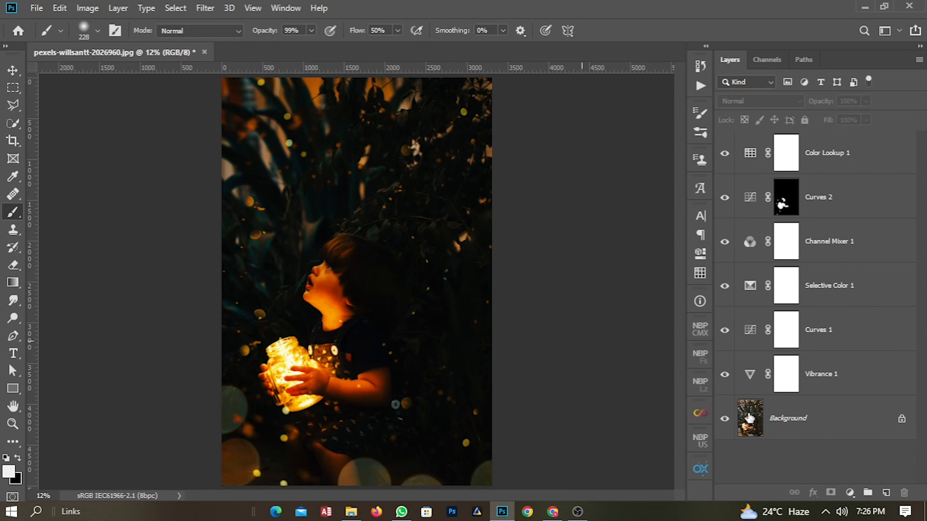
Add a Solid Color fill layer filled with black.
{"action": "left_click", "coordinate": [848, 494]}
{"action": "left_click", "coordinate": [534, 398]}
{"action": "left_click", "coordinate": [849, 493]}
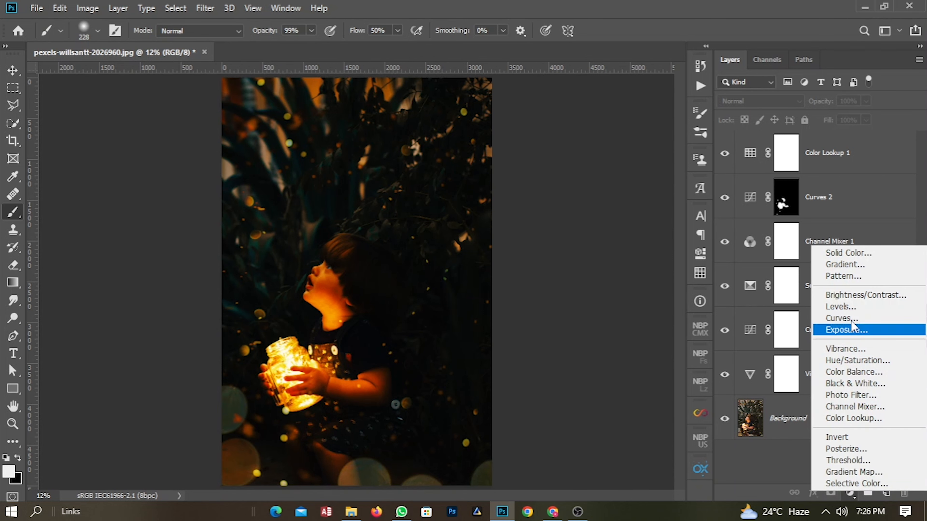
{"action": "left_click", "coordinate": [848, 253]}
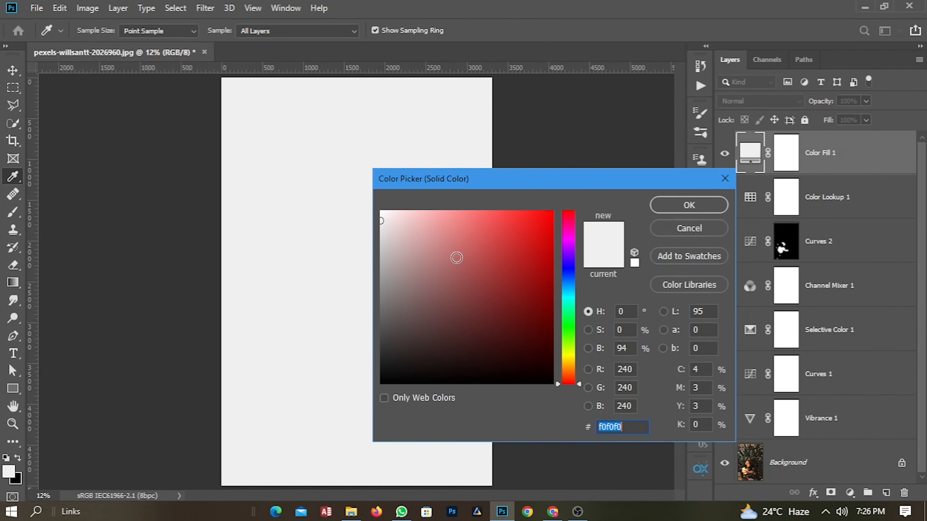
{"action": "mouse_move", "coordinate": [382, 221]}
{"action": "left_mouse_down"}
{"action": "mouse_move", "coordinate": [382, 316]}
{"action": "mouse_move", "coordinate": [336, 395]}
{"action": "left_mouse_up"}
{"action": "left_click", "coordinate": [692, 206]}
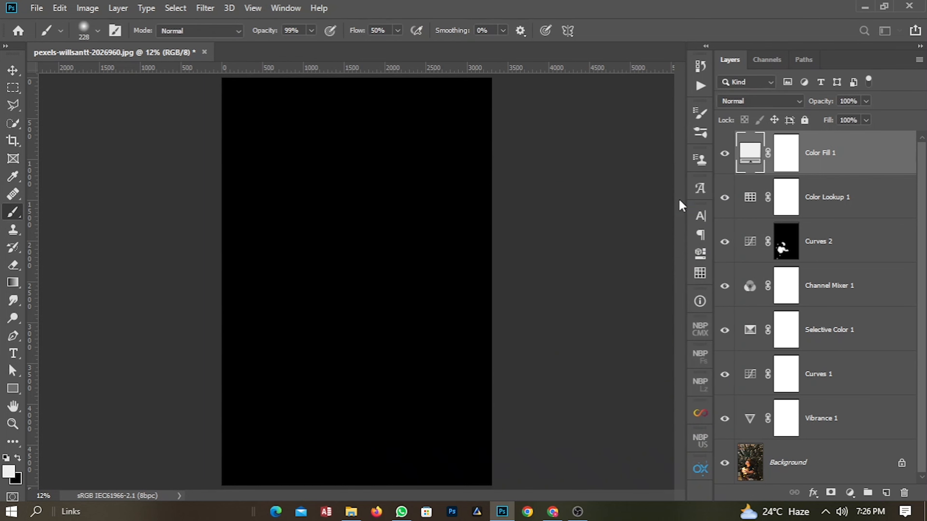
Paint black over the centre of the Color Fill 1 mask with a soft brush about 4061 px at 100% flow to reveal the child.
{"action": "left_click", "coordinate": [784, 153]}
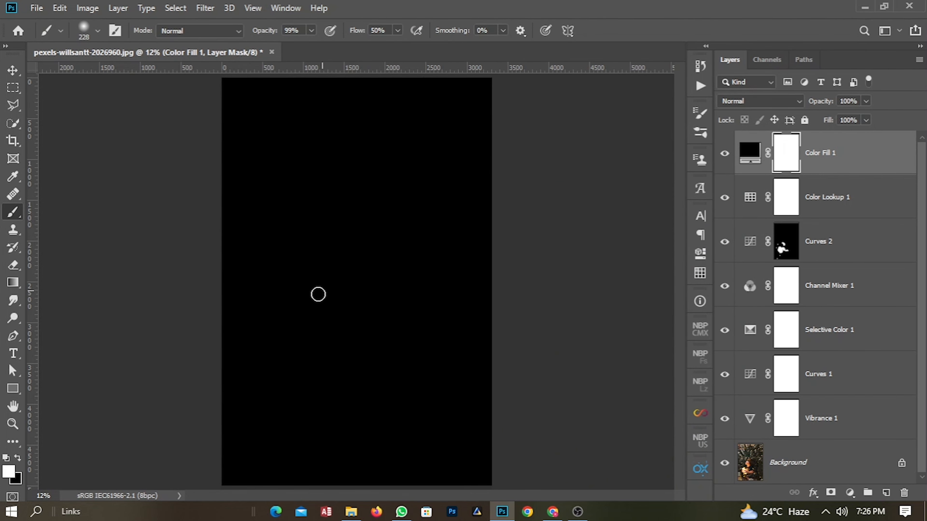
{"action": "left_click_drag", "start_coordinate": [302, 300], "coordinate": [468, 302]}
{"action": "mouse_move", "coordinate": [369, 328]}
{"action": "left_mouse_down"}
{"action": "mouse_move", "coordinate": [340, 329]}
{"action": "mouse_move", "coordinate": [362, 342]}
{"action": "mouse_move", "coordinate": [350, 341]}
{"action": "left_mouse_up"}
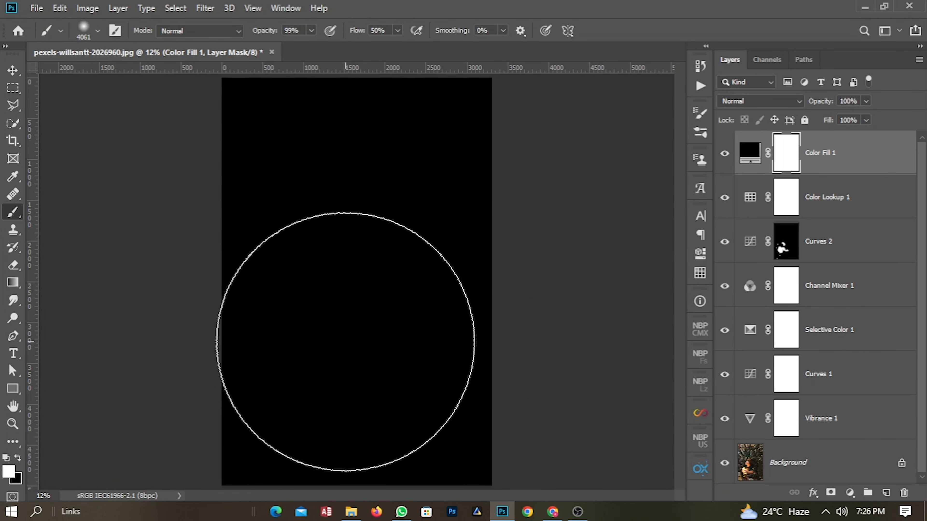
{"action": "left_click", "coordinate": [12, 472]}
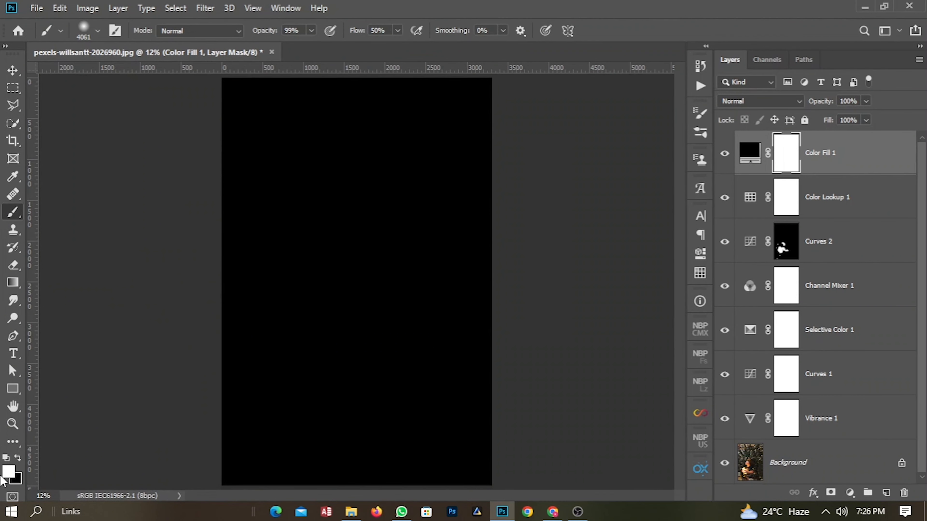
{"action": "left_click", "coordinate": [10, 471]}
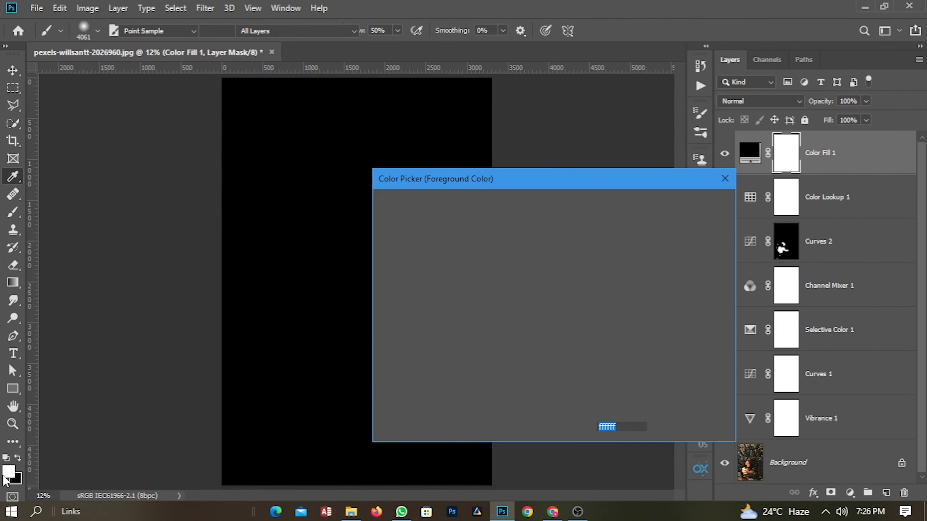
{"action": "left_click", "coordinate": [316, 337]}
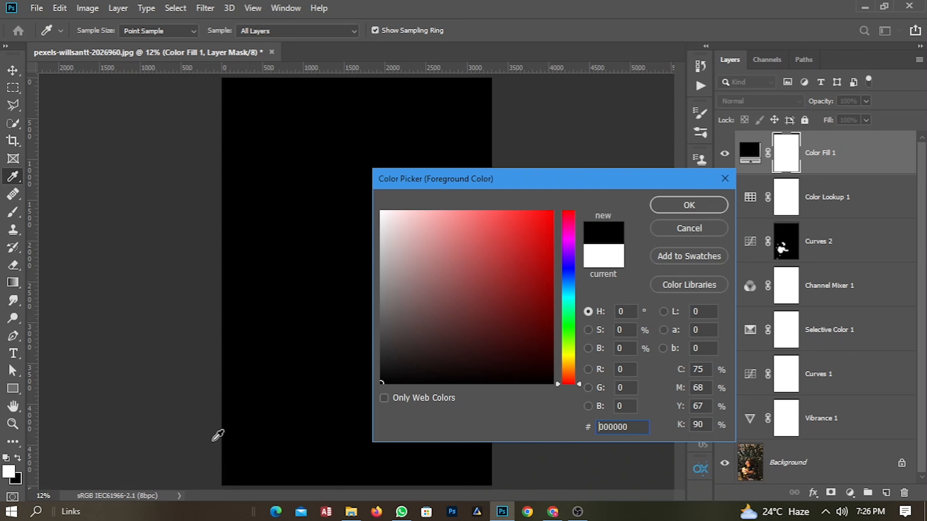
{"action": "left_click", "coordinate": [688, 205]}
{"action": "key", "text": "b"}
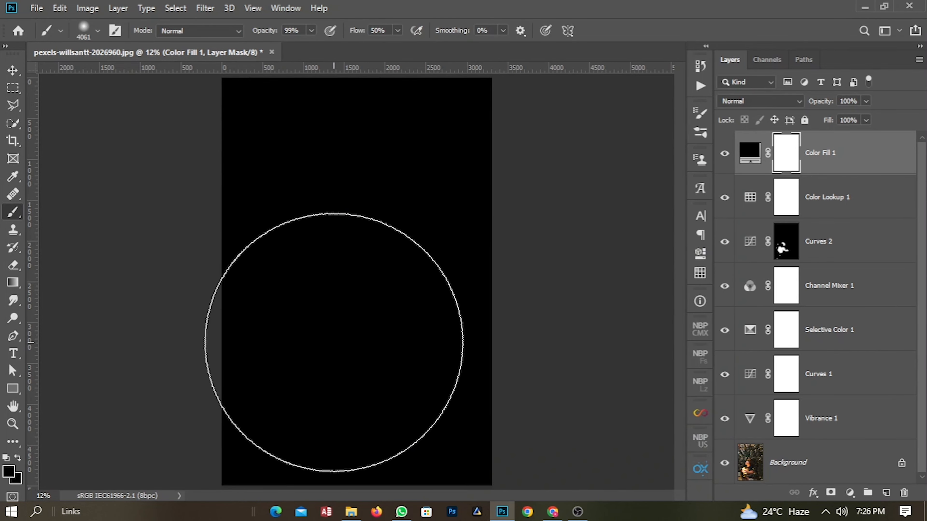
{"action": "mouse_move", "coordinate": [339, 344]}
{"action": "left_mouse_down"}
{"action": "mouse_move", "coordinate": [326, 343]}
{"action": "mouse_move", "coordinate": [337, 342]}
{"action": "left_mouse_up"}
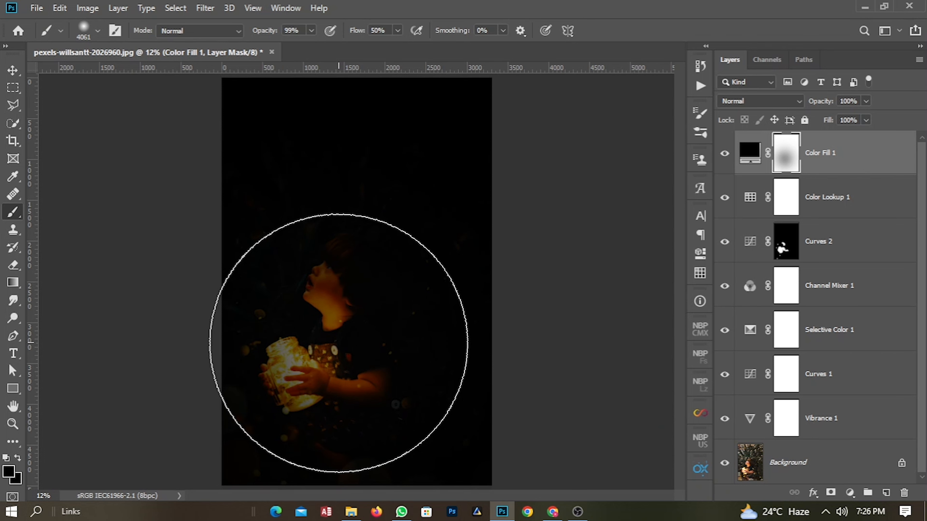
{"action": "left_click", "coordinate": [338, 343]}
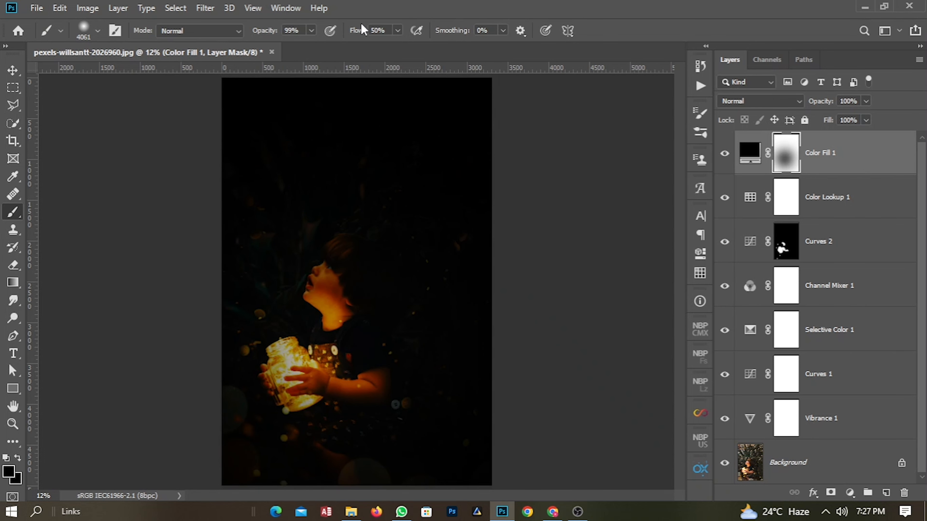
{"action": "left_click_drag", "start_coordinate": [352, 32], "coordinate": [531, 31]}
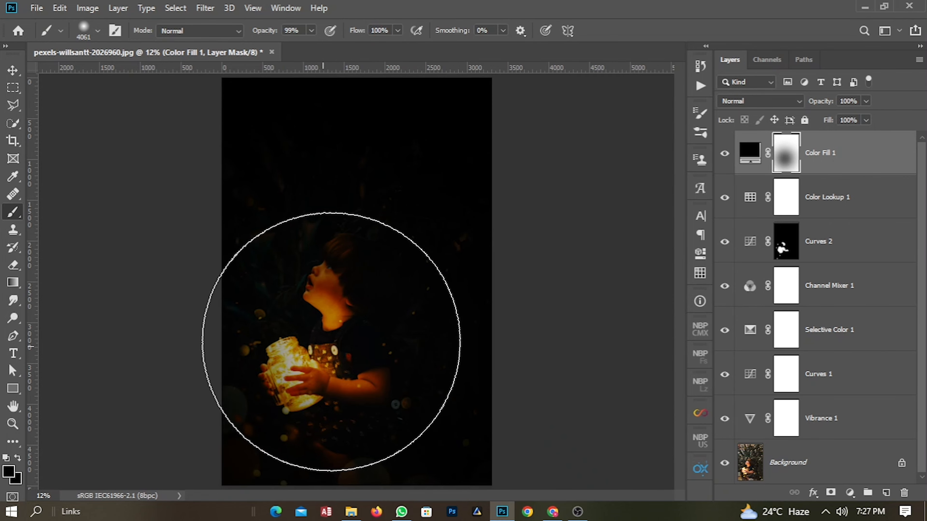
{"action": "left_click", "coordinate": [330, 329]}
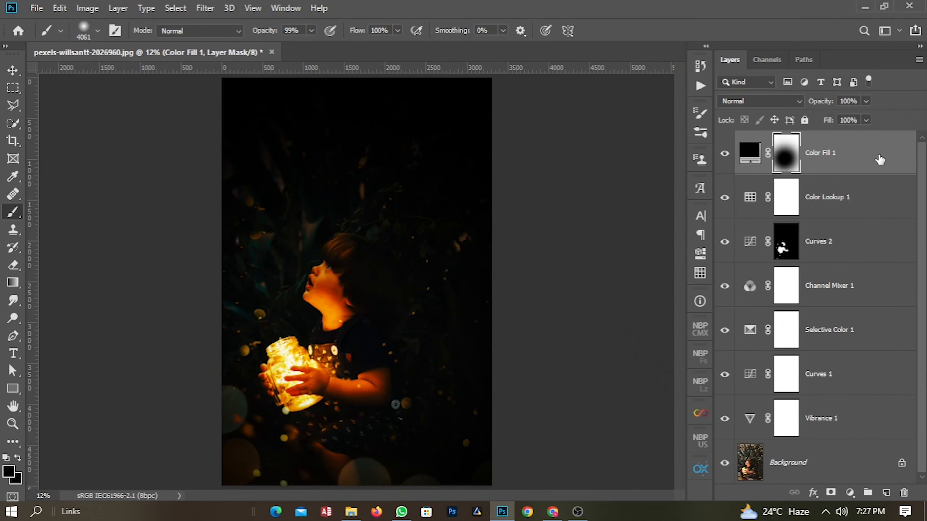
Adjust the Blend If Underlying Layer highlight slider in Color Fill 1's blending options so bright lights show through.
{"action": "left_click", "coordinate": [880, 161]}
{"action": "double_click", "coordinate": [879, 161]}
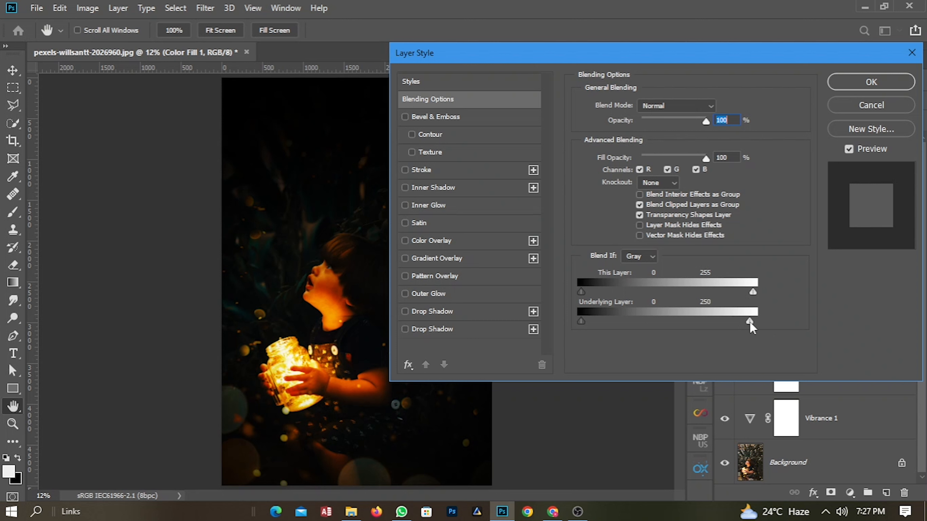
{"action": "left_click_drag", "start_coordinate": [699, 322], "coordinate": [635, 322]}
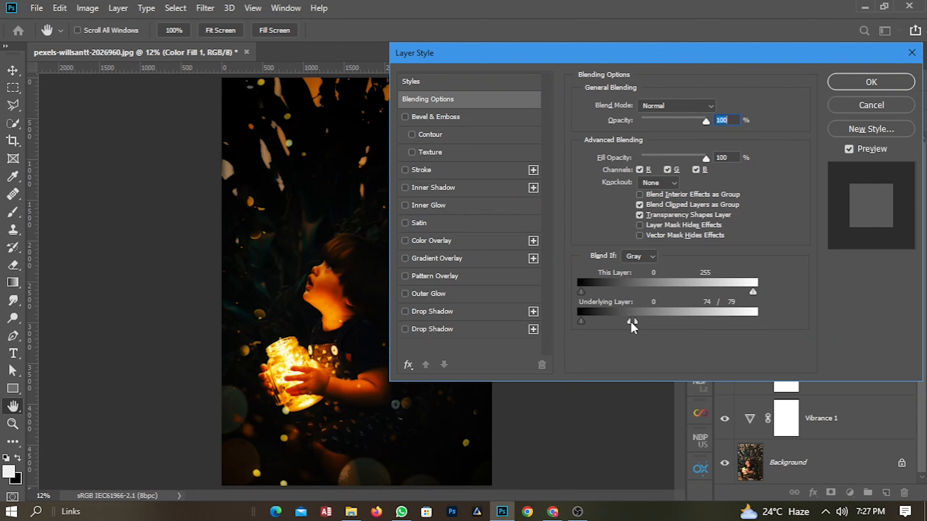
{"action": "left_click_drag", "start_coordinate": [611, 321], "coordinate": [756, 322]}
{"action": "left_click", "coordinate": [868, 85]}
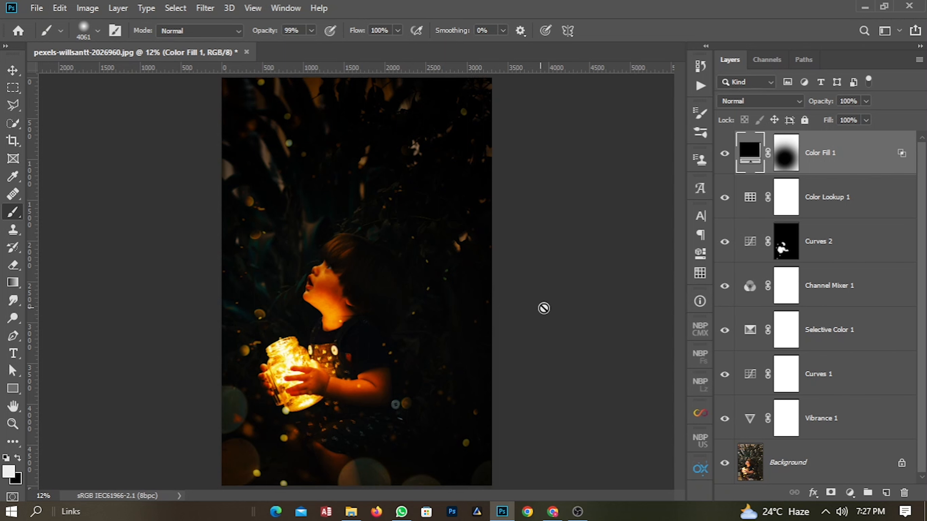
Lower the Color Fill 1 layer's opacity to 35% and confirm rasterizing the fill.
{"action": "left_click_drag", "start_coordinate": [821, 106], "coordinate": [777, 110]}
{"action": "left_click", "coordinate": [503, 327]}
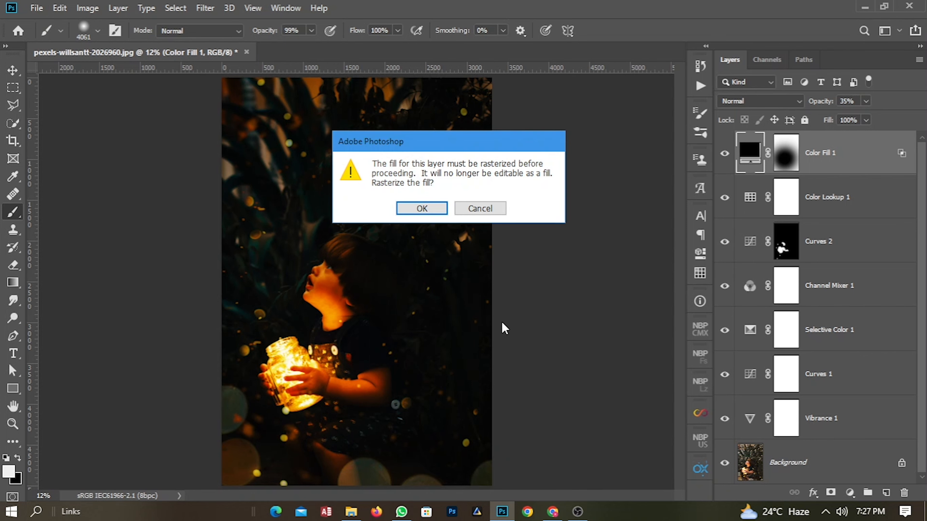
{"action": "left_click", "coordinate": [438, 209]}
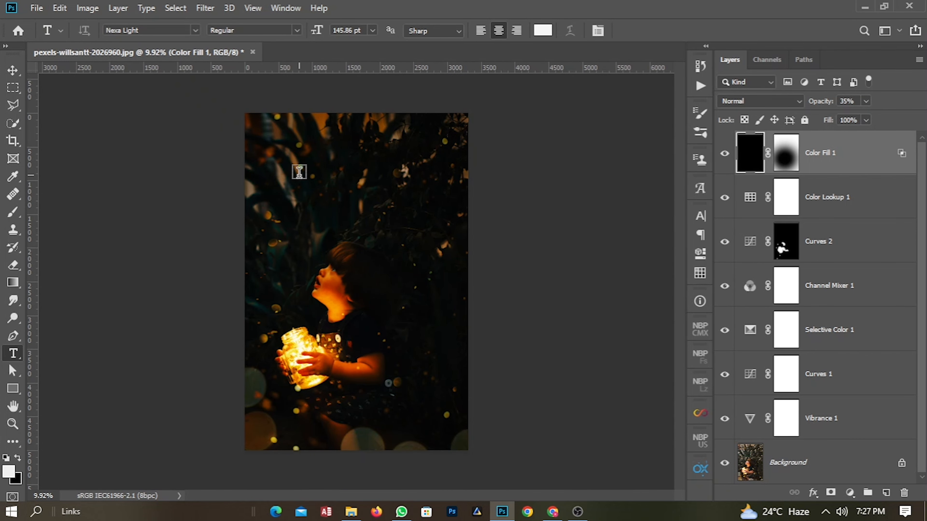
Add a text layer reading THE BABY near the top of the image.
{"action": "left_click", "coordinate": [299, 172]}
{"action": "type", "text": "THE "}
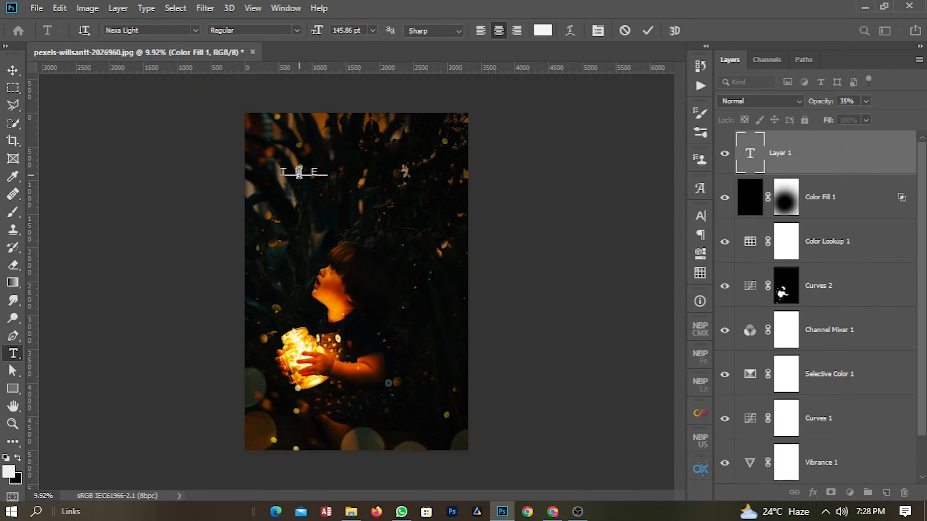
{"action": "type", "text": "BA"}
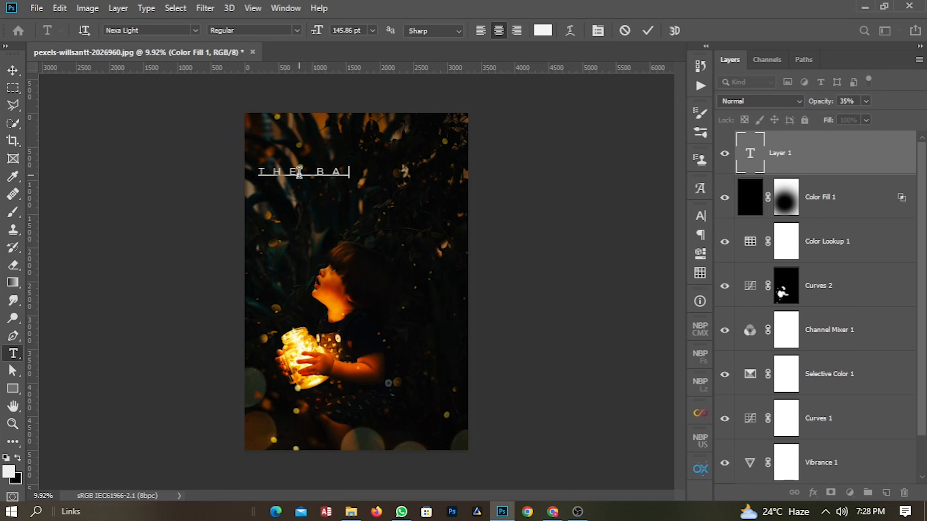
{"action": "type", "text": "BY"}
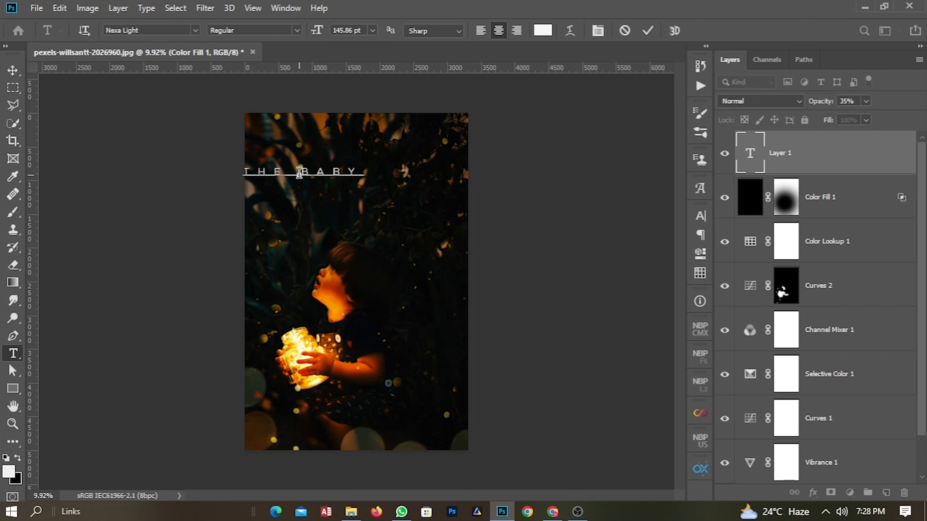
{"action": "left_click", "coordinate": [846, 156]}
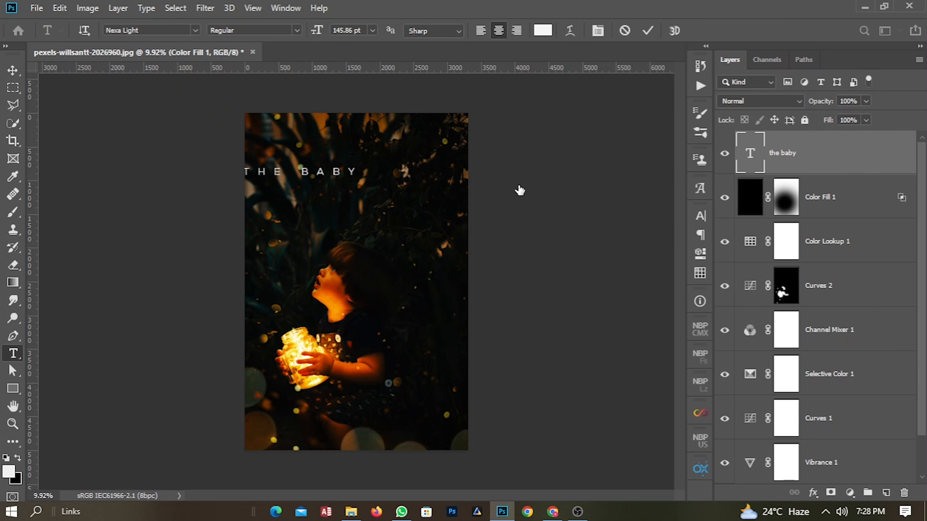
Set the title's font to Abril Fatface and its tracking to 0.
{"action": "left_click", "coordinate": [702, 219]}
{"action": "left_click", "coordinate": [619, 235]}
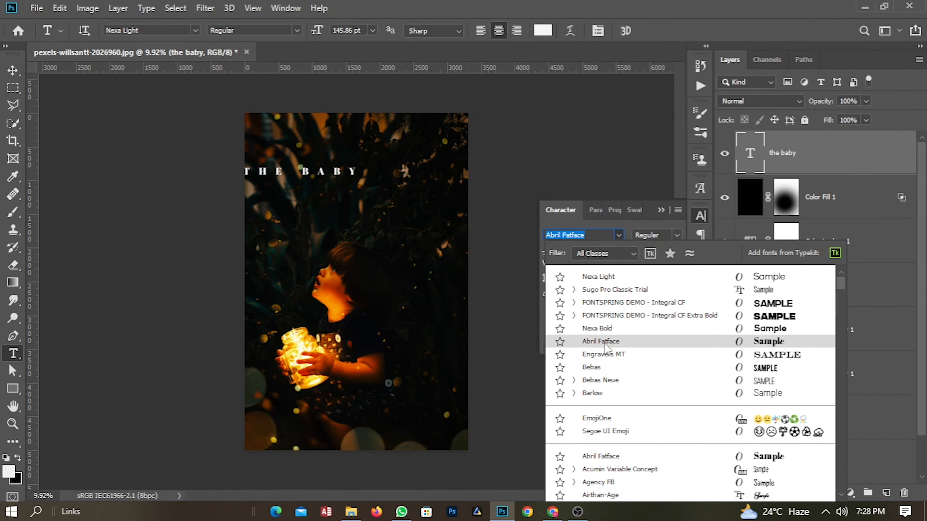
{"action": "type", "text": "ab"}
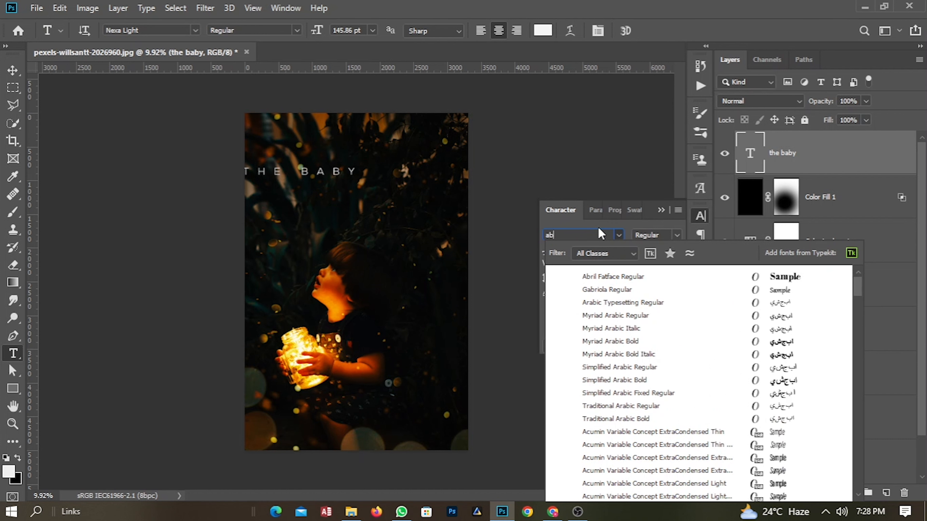
{"action": "type", "text": "r"}
{"action": "key", "text": "Down"}
{"action": "key", "text": "Return"}
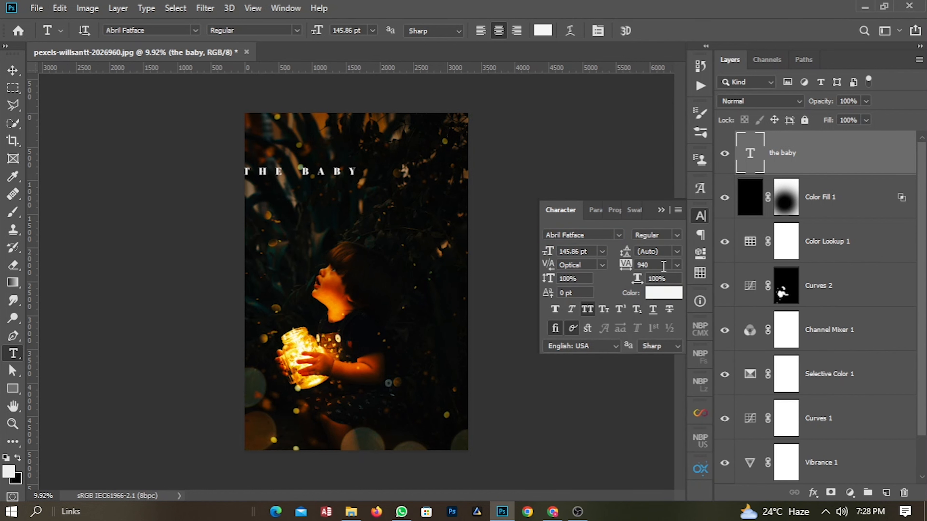
{"action": "left_click", "coordinate": [678, 265]}
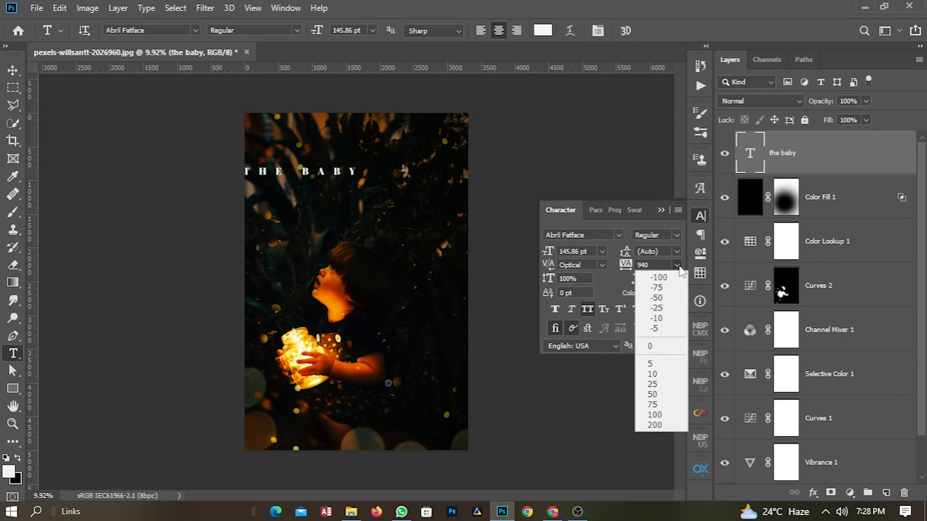
{"action": "left_click", "coordinate": [662, 347]}
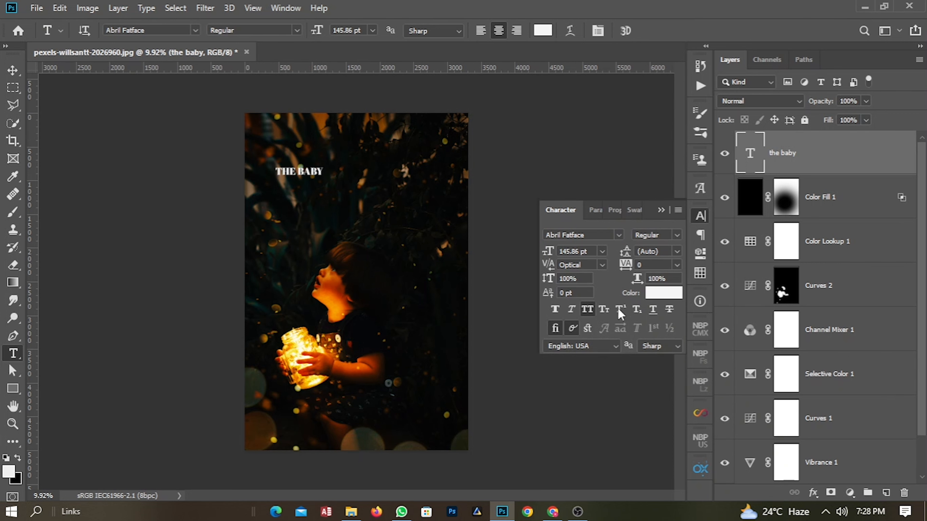
{"action": "left_click", "coordinate": [661, 210]}
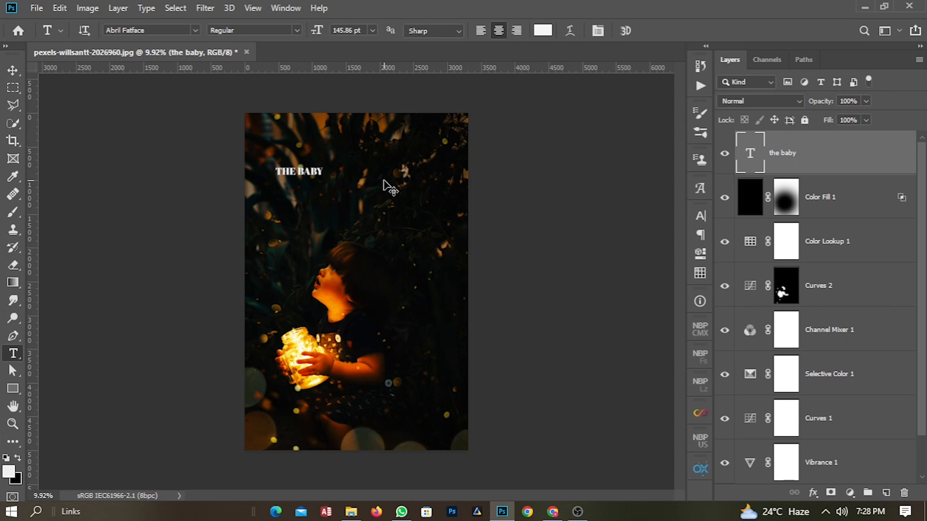
Scale the title up to about 329% with Free Transform, centred across the top of the image.
{"action": "key", "text": "ctrl+t"}
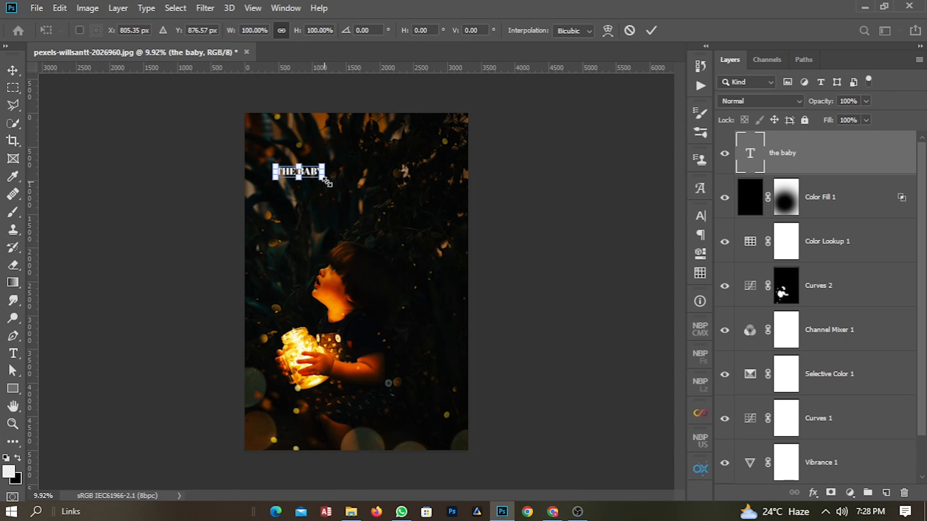
{"action": "left_click_drag", "start_coordinate": [323, 177], "coordinate": [383, 167]}
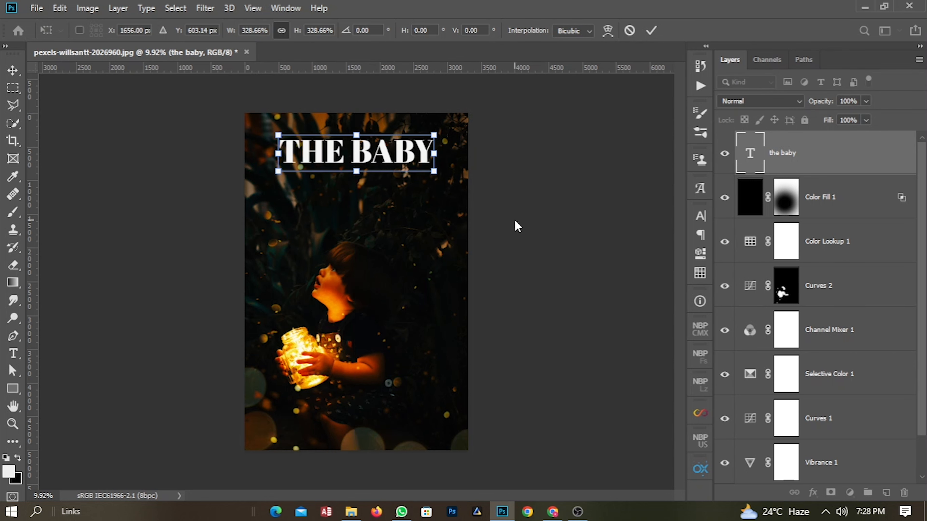
{"action": "key", "text": "Return"}
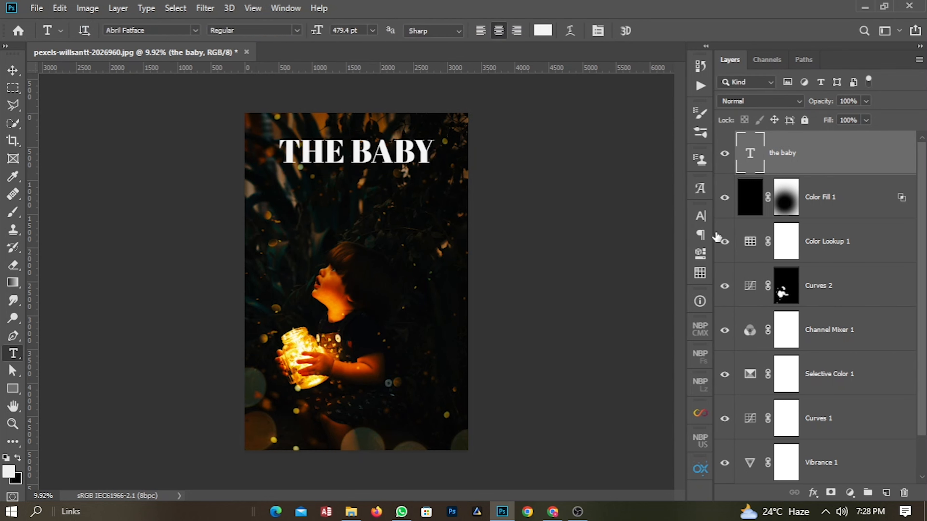
Open the paragraph settings for the title text.
{"action": "left_click", "coordinate": [700, 236]}
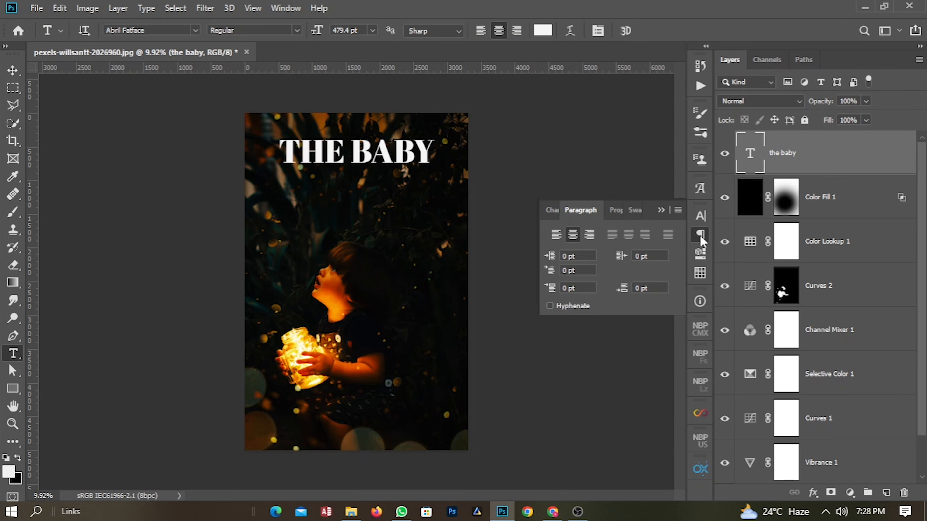